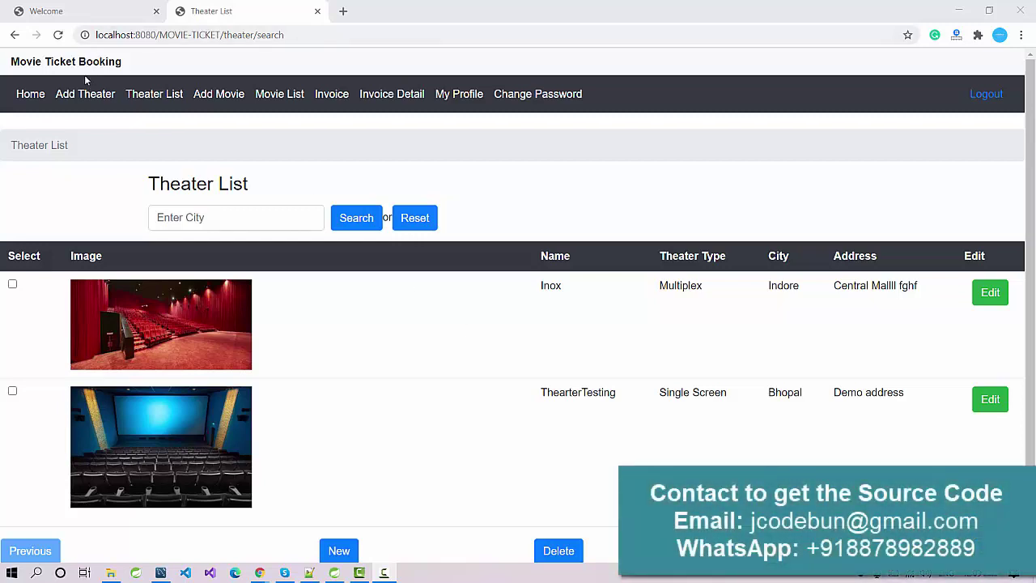
Check the Movie Ticket Booking site title, then bring Spring Tool Suite with MOVIE-TICKET forward
{"action": "left_click", "coordinate": [81, 63]}
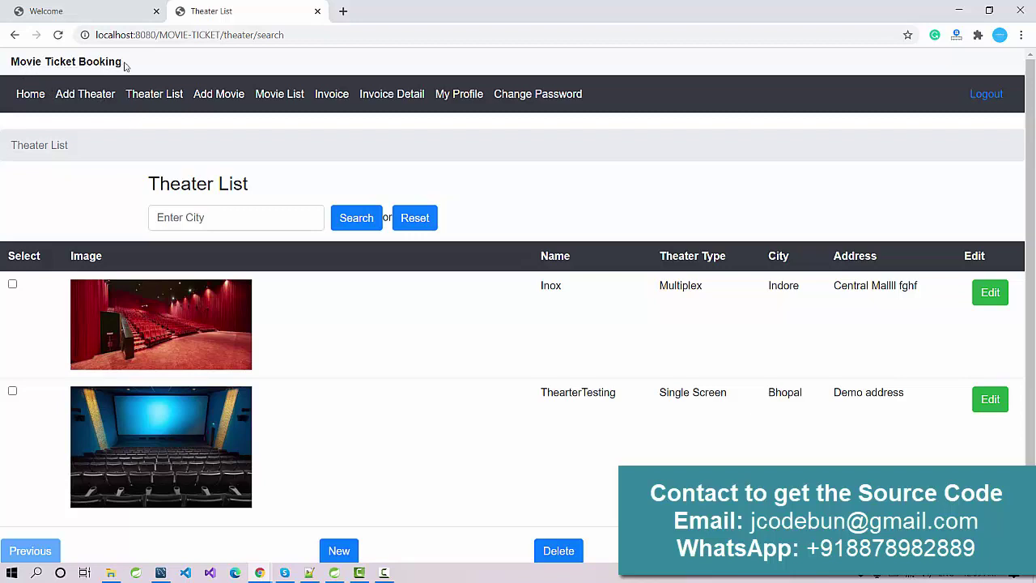
{"action": "left_click_drag", "start_coordinate": [125, 66], "coordinate": [2, 64]}
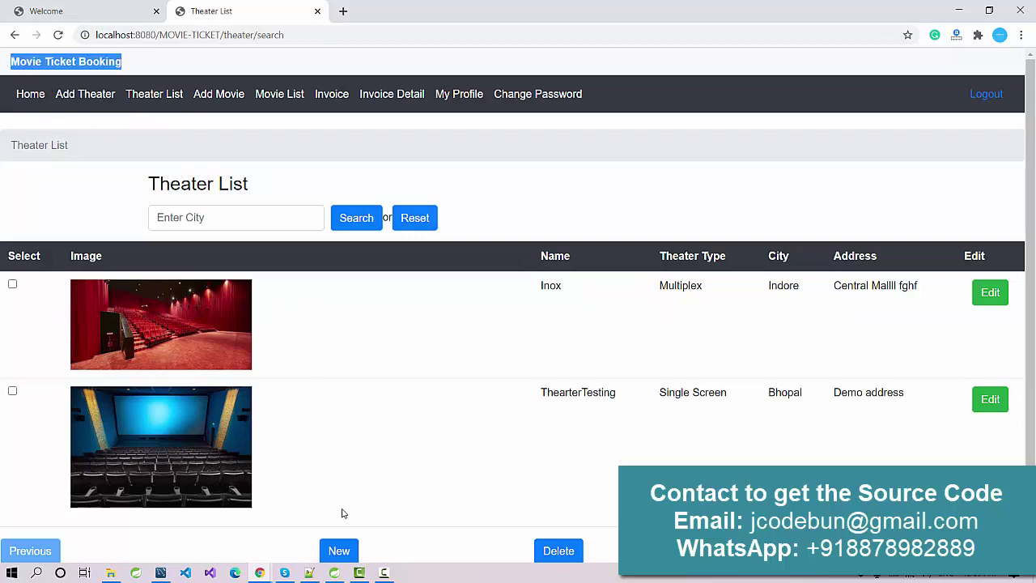
{"action": "left_click", "coordinate": [332, 574]}
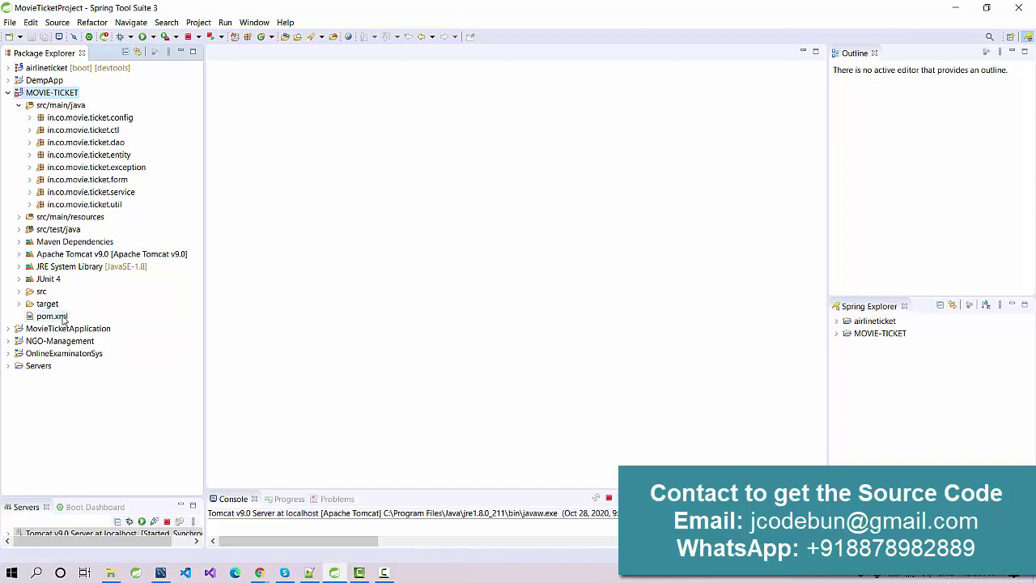
Open pom.xml and run MOVIE-TICKET on the Tomcat v9.0 server
{"action": "left_click", "coordinate": [46, 317]}
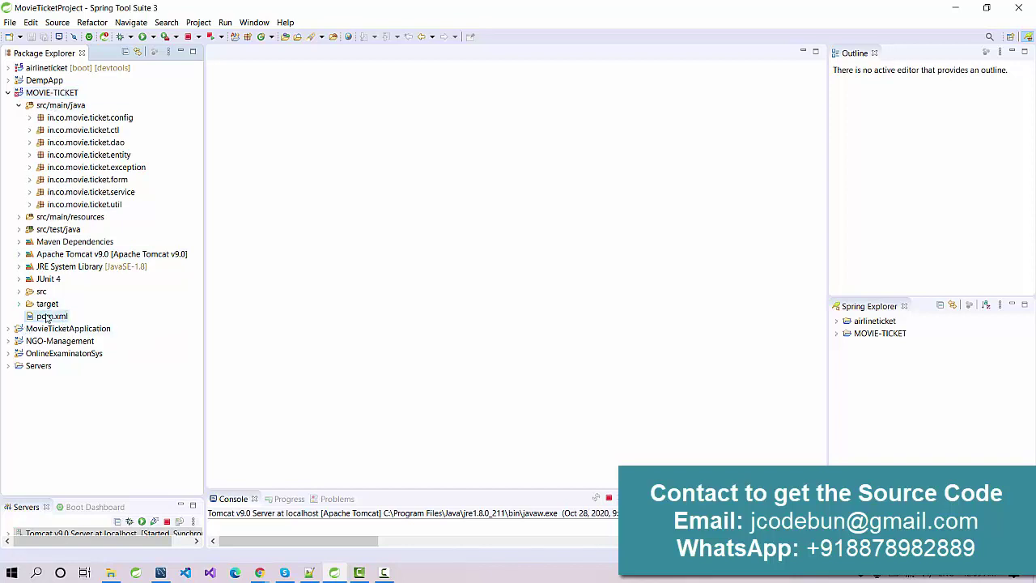
{"action": "double_click", "coordinate": [46, 317]}
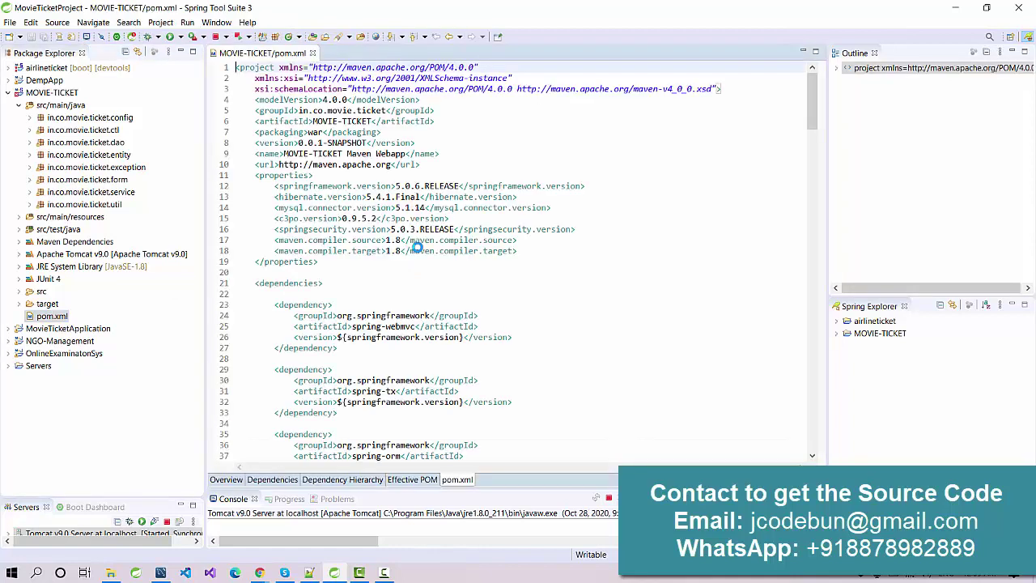
{"action": "right_click", "coordinate": [63, 94]}
{"action": "mouse_move", "coordinate": [235, 374]}
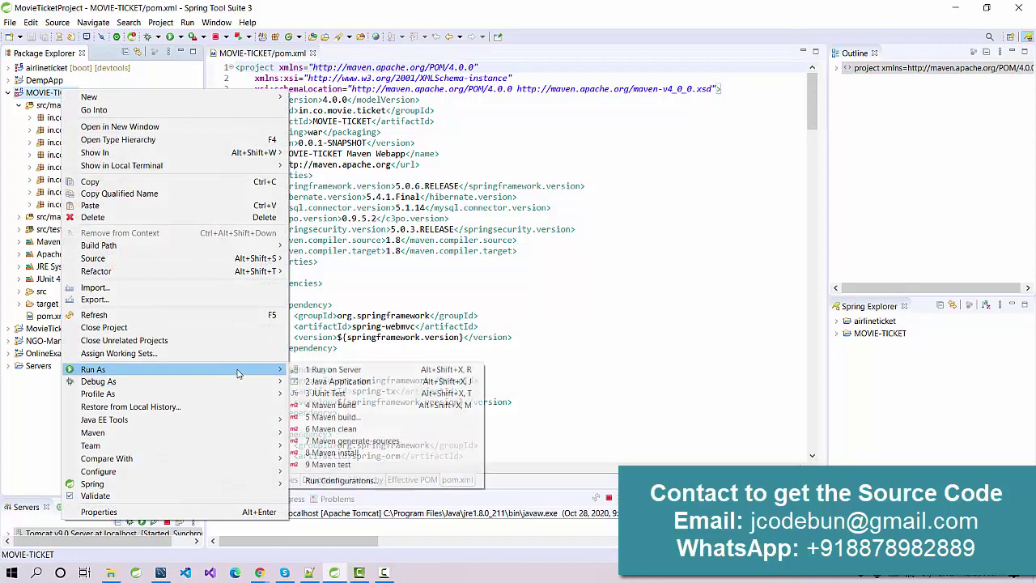
{"action": "left_click", "coordinate": [322, 371]}
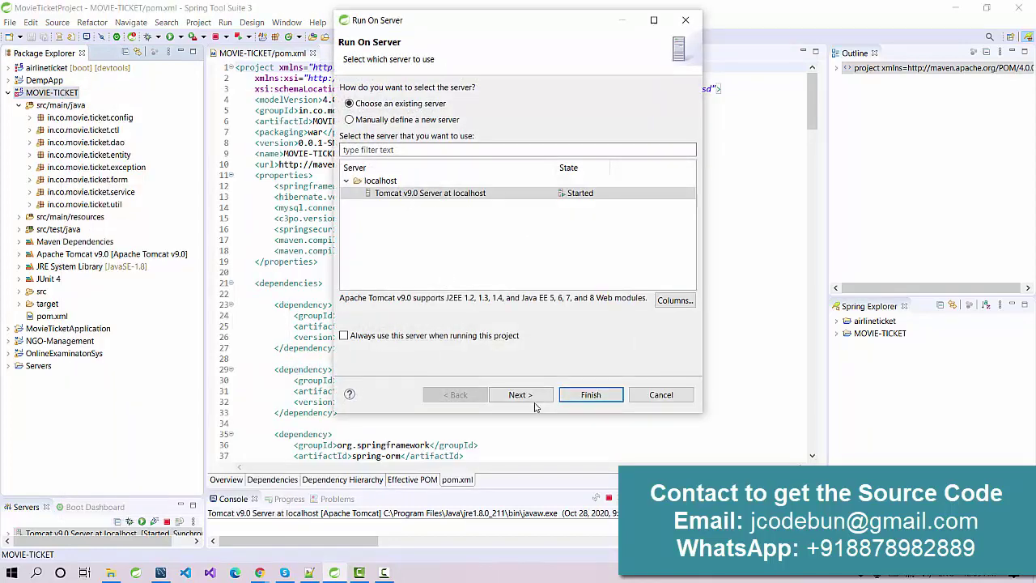
{"action": "left_click", "coordinate": [518, 394]}
{"action": "left_click", "coordinate": [590, 395]}
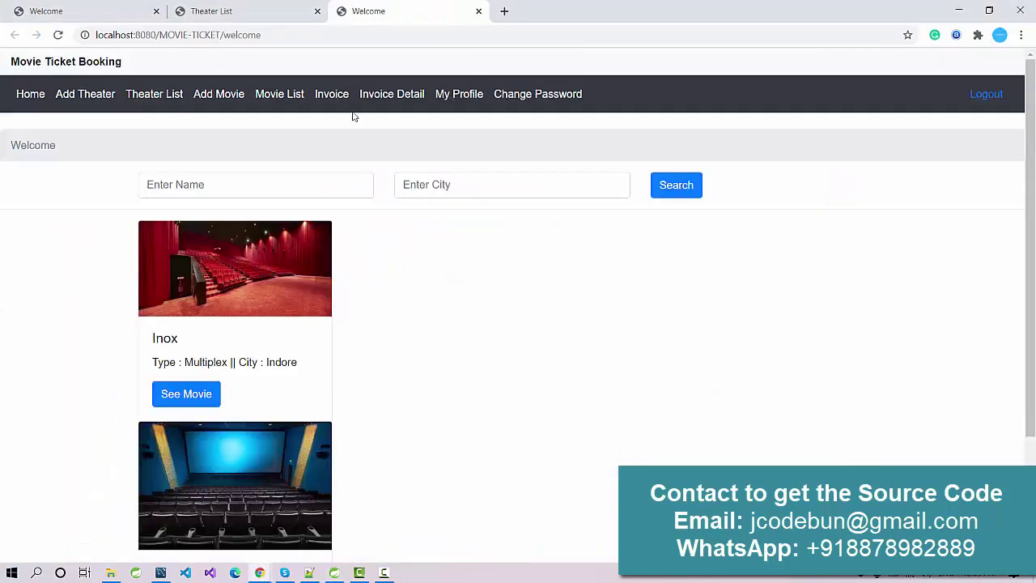
Close the Theater List and extra Welcome tabs, then bring up MySQL Workbench
{"action": "left_click", "coordinate": [317, 11]}
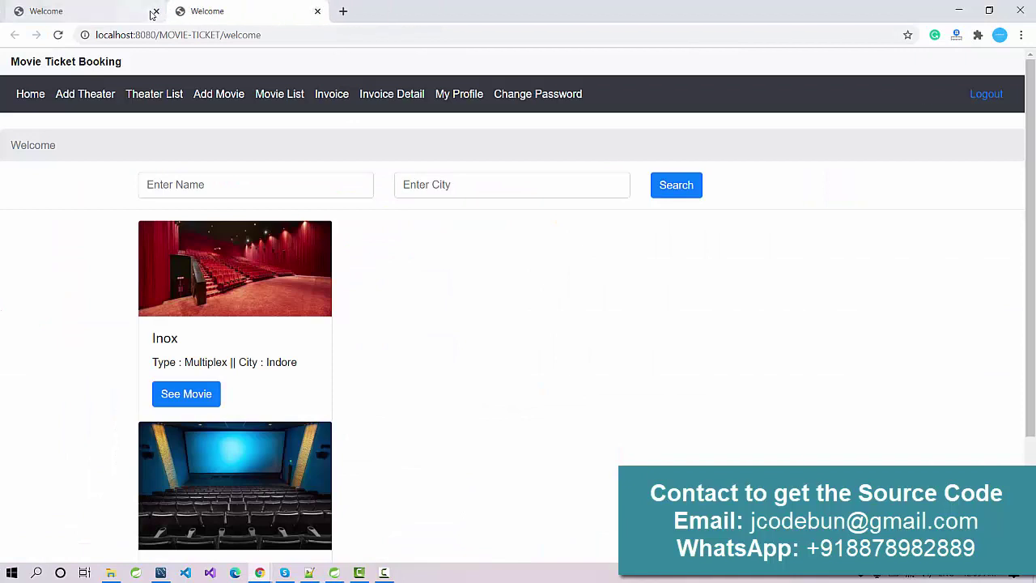
{"action": "left_click", "coordinate": [156, 11]}
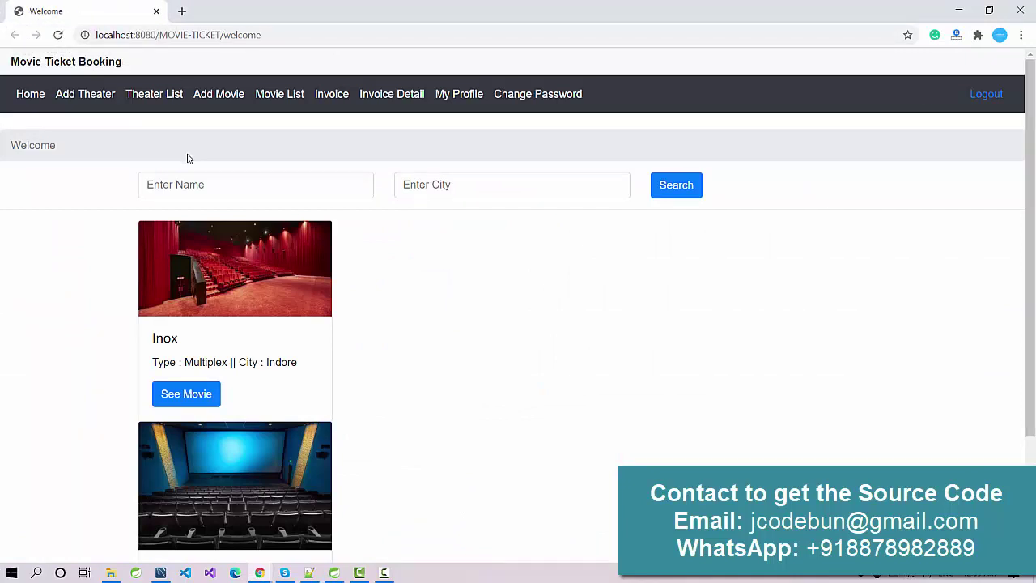
{"action": "scroll", "coordinate": [342, 261], "scroll_direction": "down", "scroll_amount": 2}
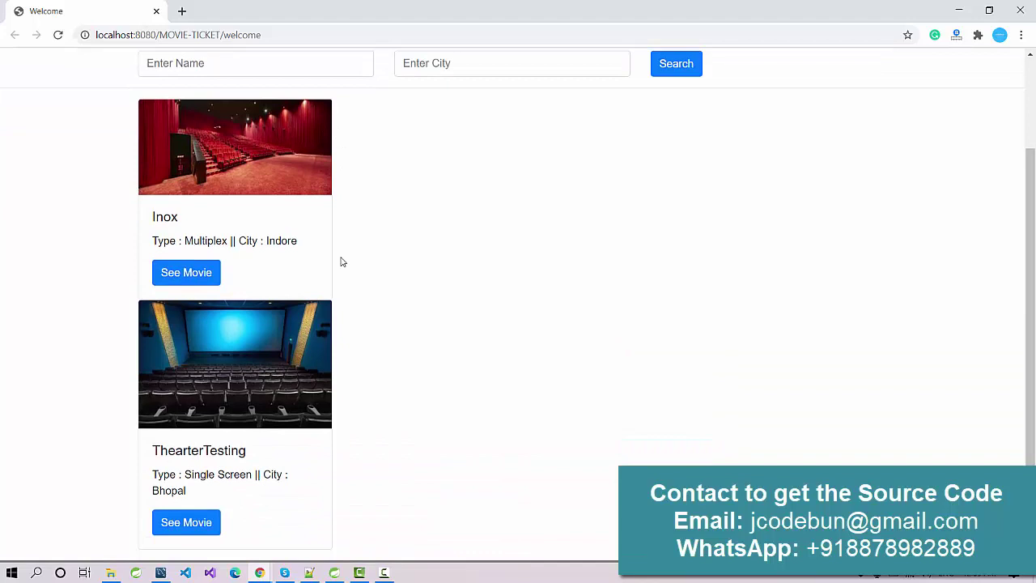
{"action": "scroll", "coordinate": [217, 341], "scroll_direction": "up", "scroll_amount": 2}
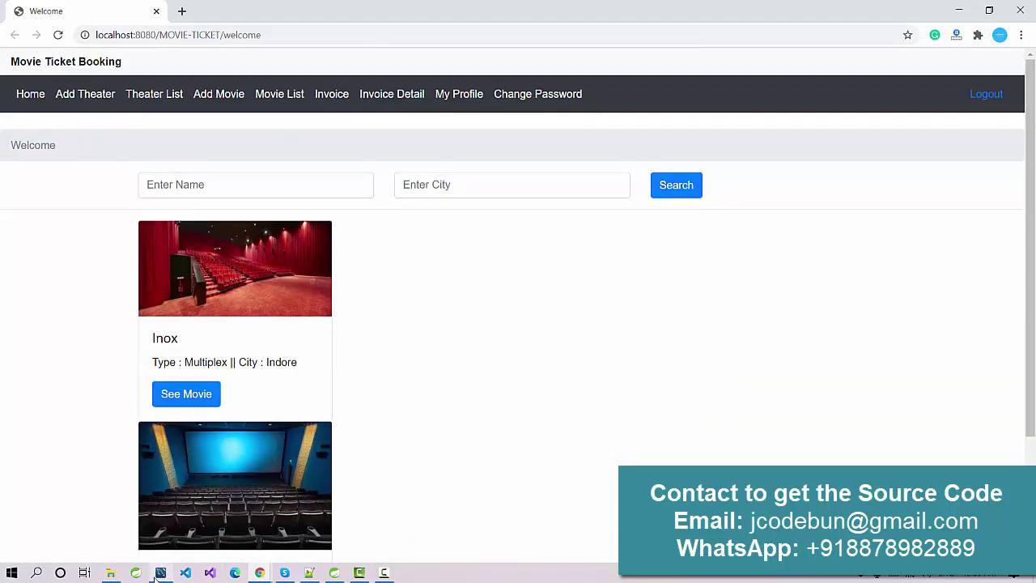
{"action": "left_click", "coordinate": [154, 574]}
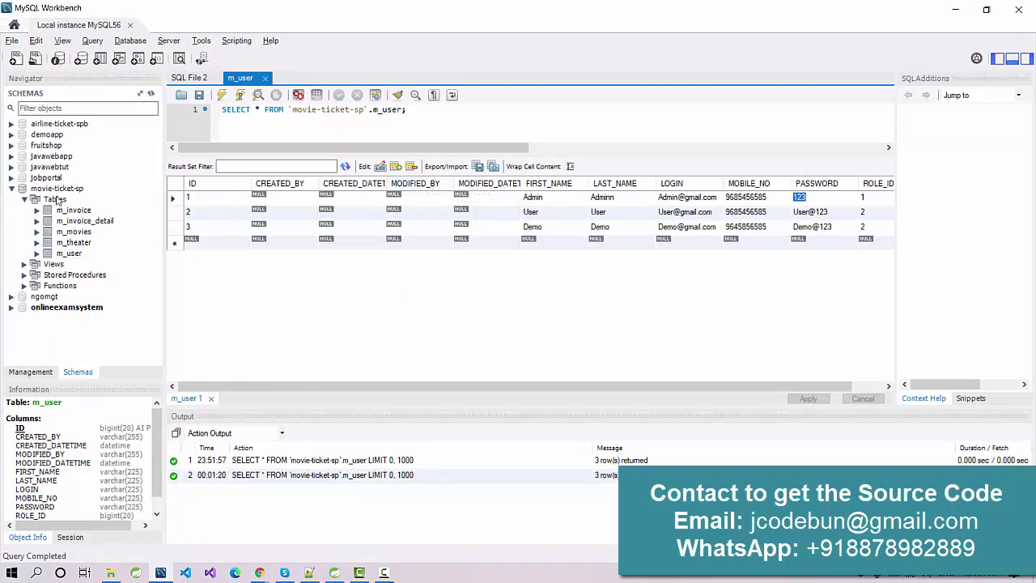
Make movie-ticket-sp the active schema, list the m_user rows, and minimize Workbench
{"action": "double_click", "coordinate": [59, 189]}
{"action": "left_click", "coordinate": [11, 188]}
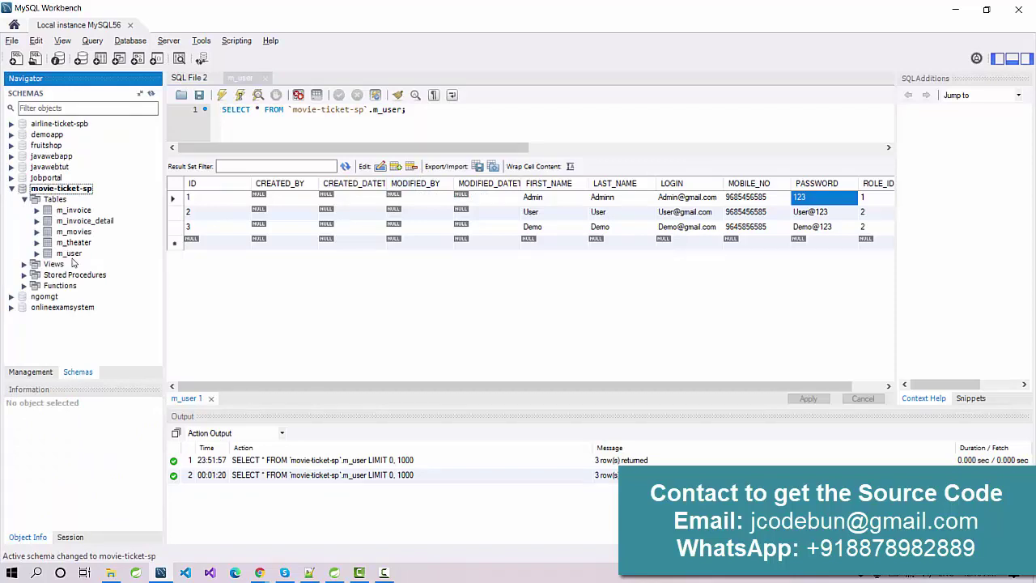
{"action": "right_click", "coordinate": [71, 254]}
{"action": "left_click", "coordinate": [109, 263]}
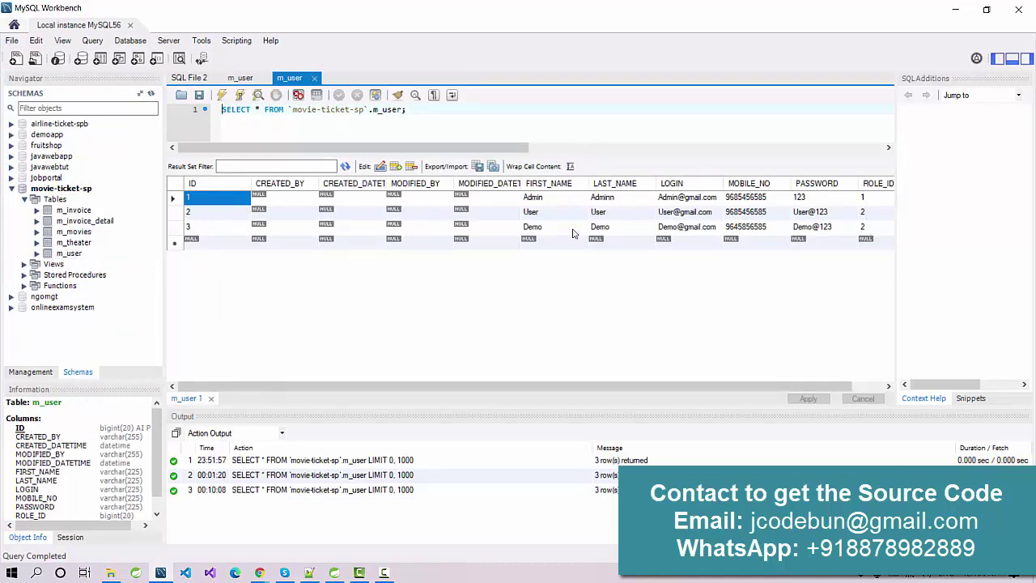
{"action": "left_click", "coordinate": [955, 9]}
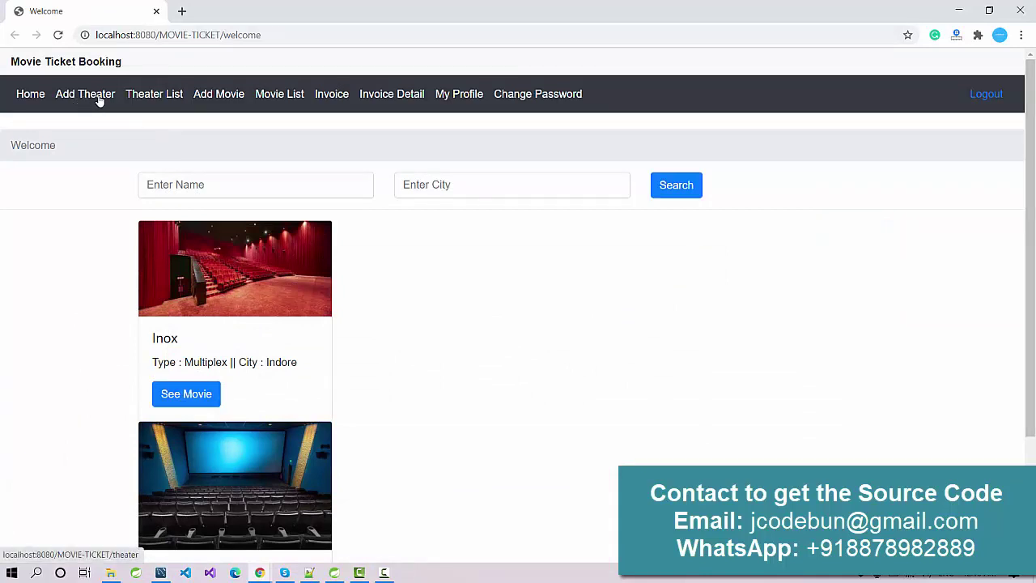
Log out of the admin account and try the public theater name and city search fields
{"action": "left_click", "coordinate": [987, 95]}
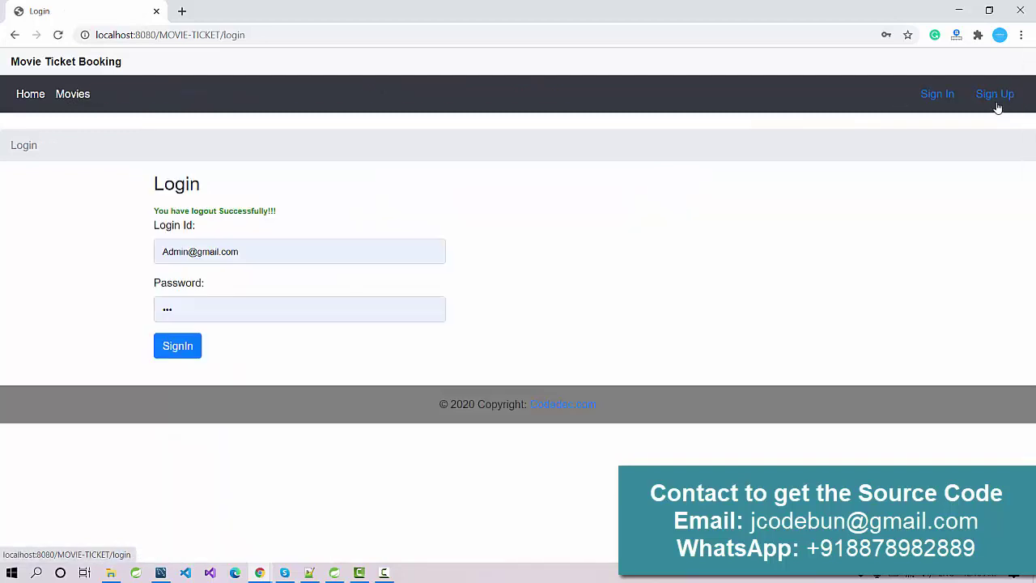
{"action": "left_click", "coordinate": [72, 94]}
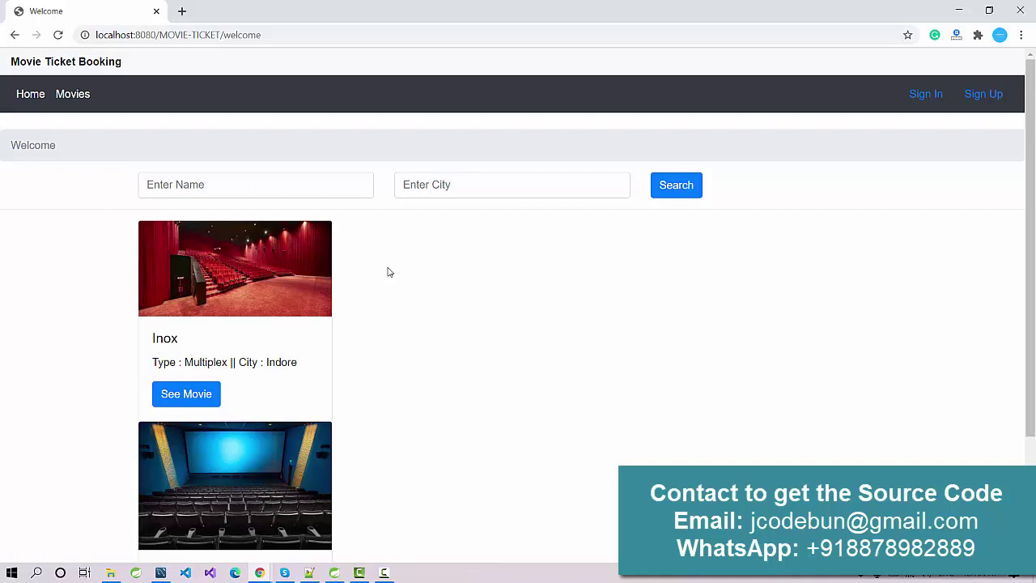
{"action": "scroll", "coordinate": [388, 272], "scroll_direction": "down", "scroll_amount": 3}
{"action": "scroll", "coordinate": [265, 235], "scroll_direction": "up", "scroll_amount": 3}
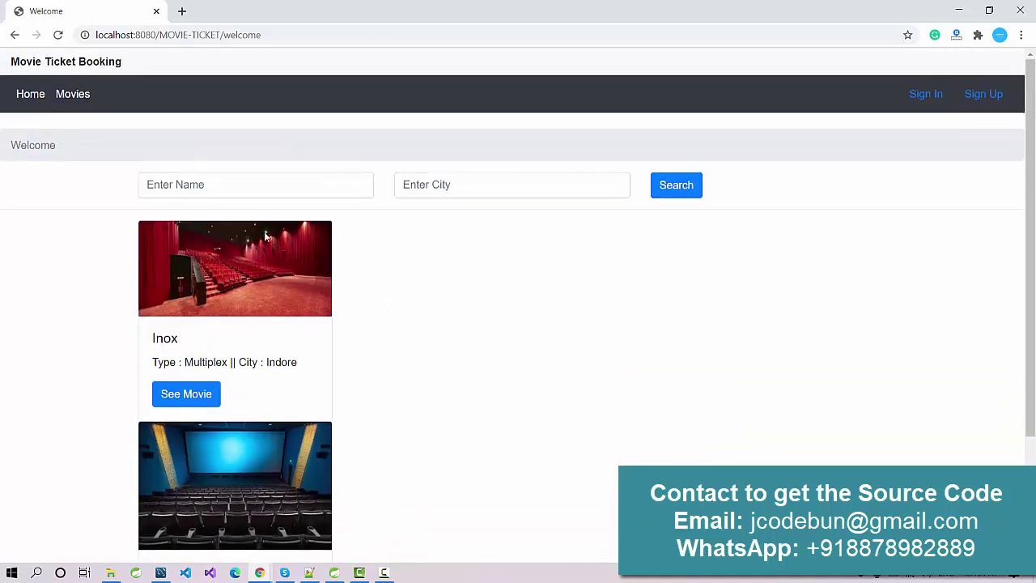
{"action": "left_click", "coordinate": [221, 191]}
{"action": "left_click", "coordinate": [48, 206]}
{"action": "left_click", "coordinate": [453, 192]}
{"action": "left_click", "coordinate": [400, 412]}
{"action": "scroll", "coordinate": [360, 348], "scroll_direction": "down", "scroll_amount": 2}
{"action": "scroll", "coordinate": [234, 307], "scroll_direction": "up", "scroll_amount": 2}
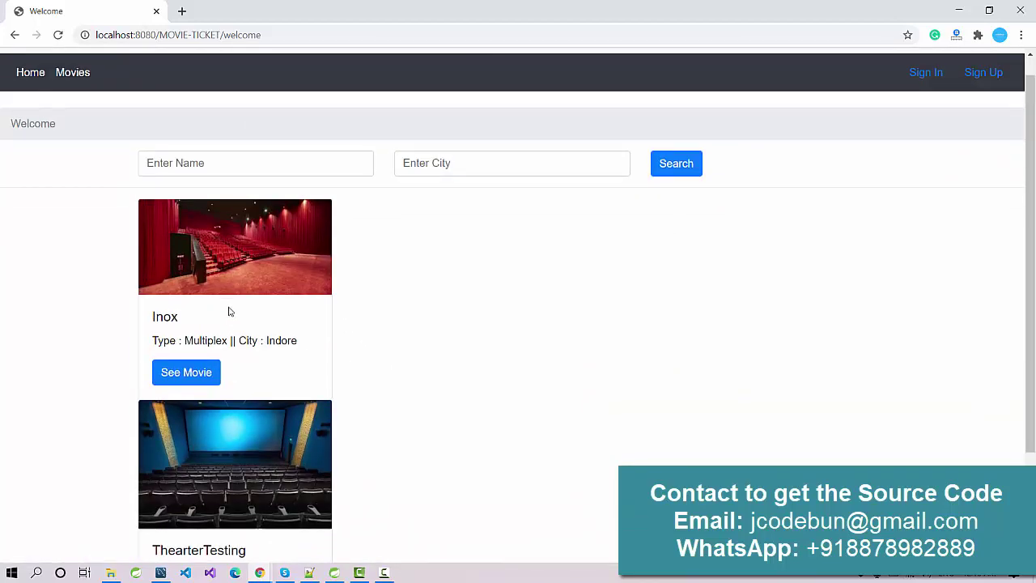
{"action": "scroll", "coordinate": [229, 308], "scroll_direction": "down", "scroll_amount": 2}
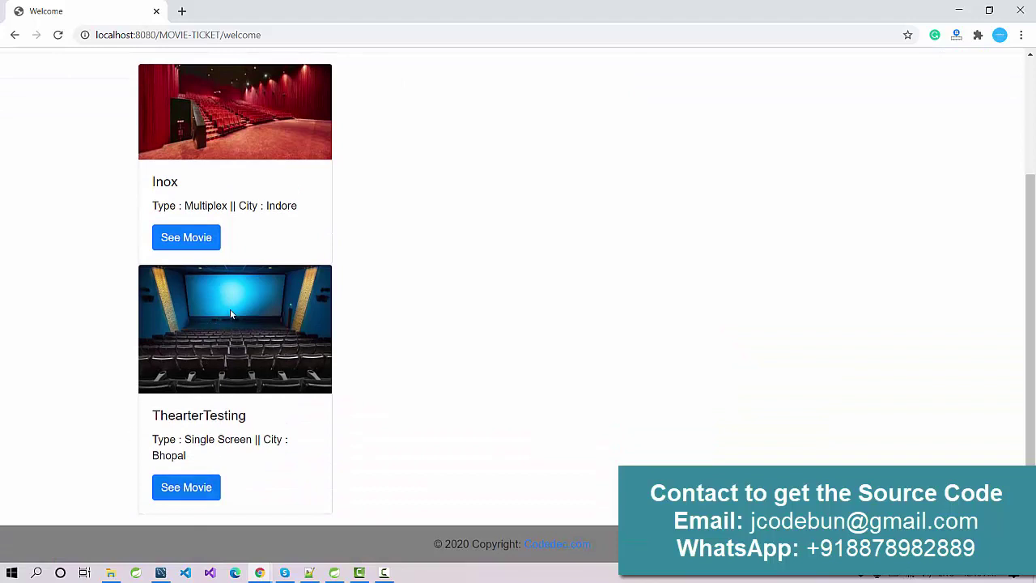
In MySQL Workbench, list the m_theater table's rows
{"action": "left_click", "coordinate": [161, 572]}
{"action": "right_click", "coordinate": [75, 242]}
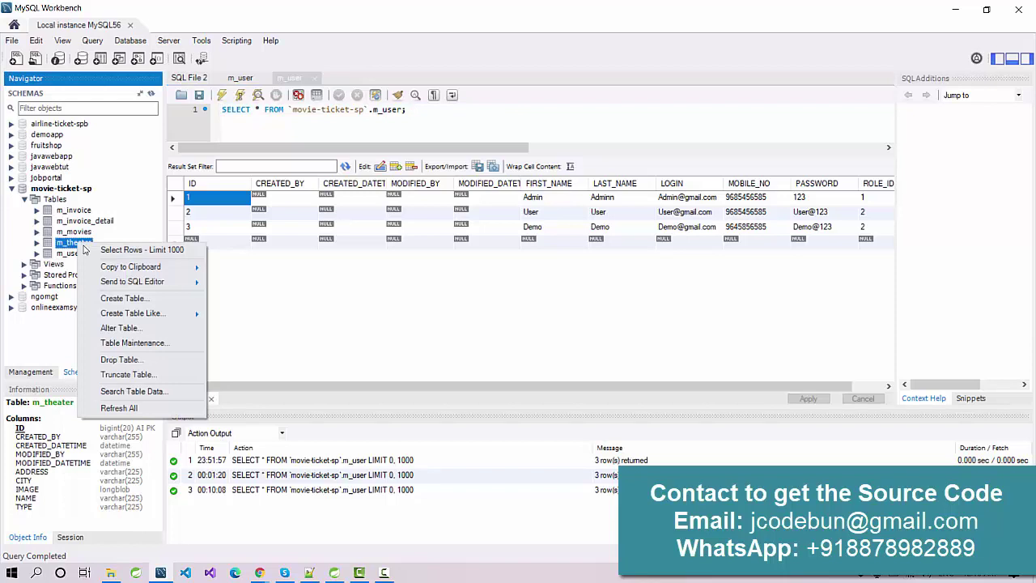
{"action": "left_click", "coordinate": [114, 250]}
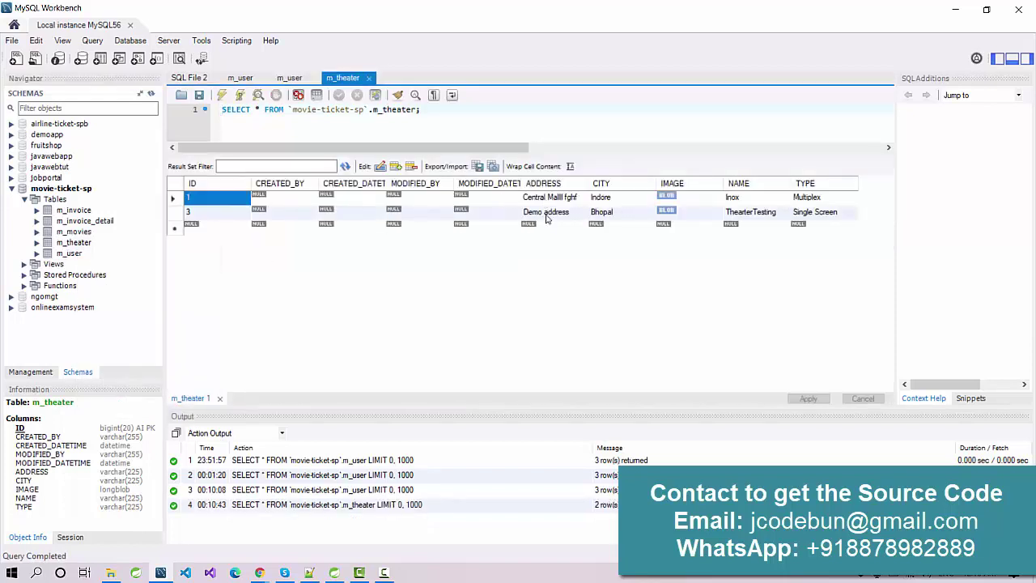
Back on the booking site, view the movies showing at Inox
{"action": "left_click", "coordinate": [955, 9]}
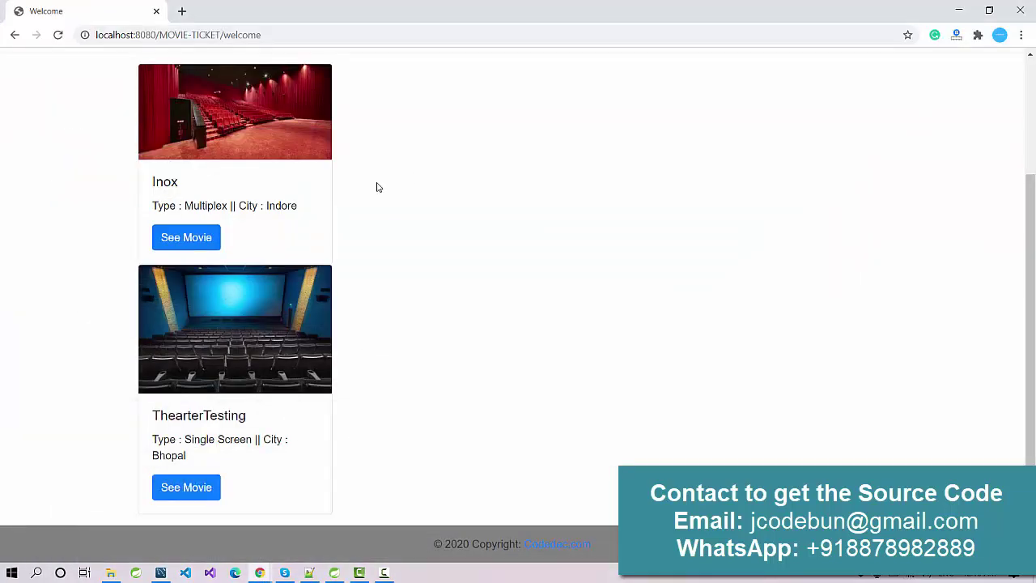
{"action": "scroll", "coordinate": [250, 288], "scroll_direction": "up", "scroll_amount": 2}
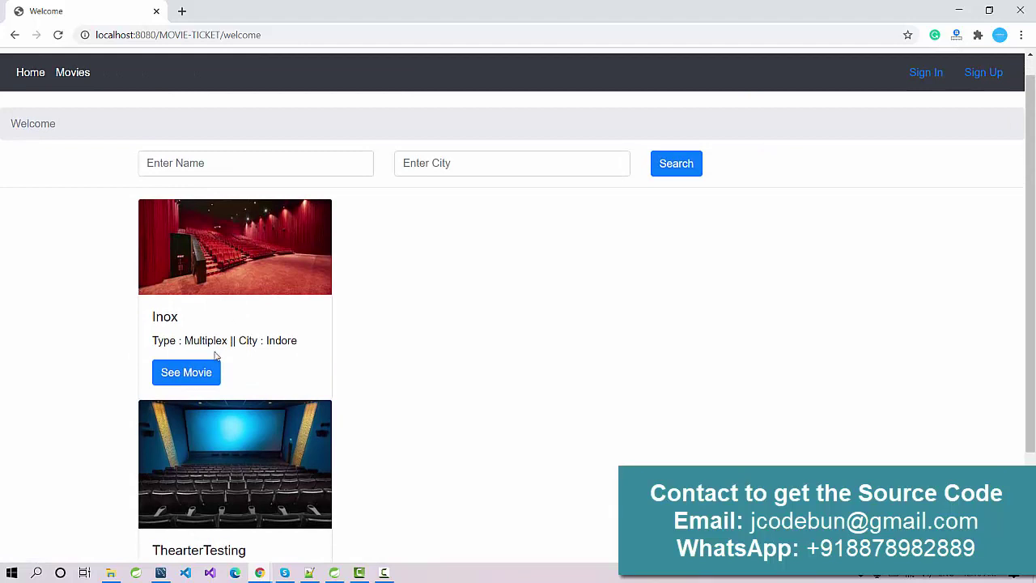
{"action": "left_click", "coordinate": [203, 370]}
{"action": "scroll", "coordinate": [254, 342], "scroll_direction": "down", "scroll_amount": 1}
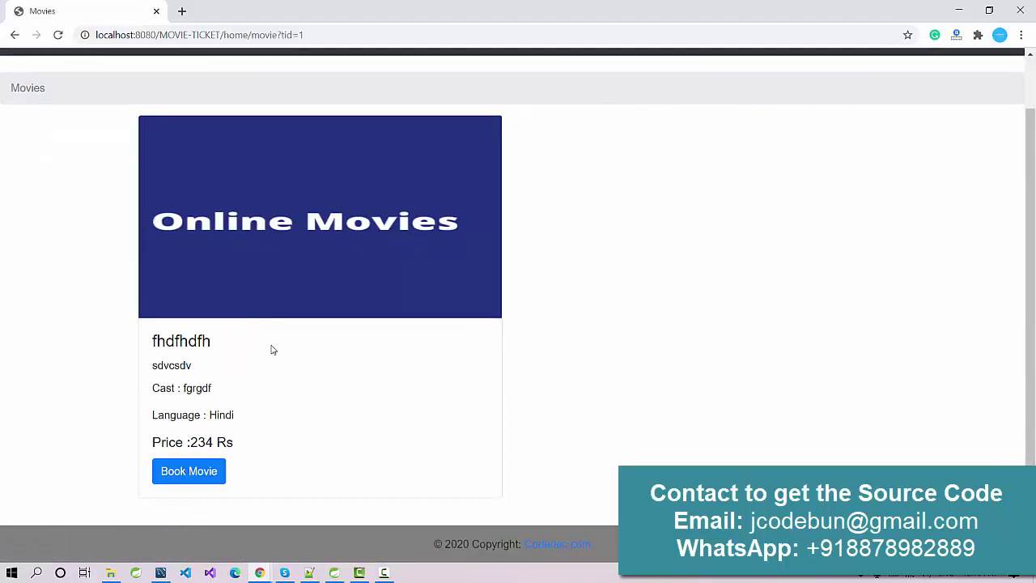
{"action": "left_click", "coordinate": [14, 35]}
View TheaterTesting's movies, open the Login page, and return to MySQL Workbench
{"action": "scroll", "coordinate": [179, 358], "scroll_direction": "down", "scroll_amount": 2}
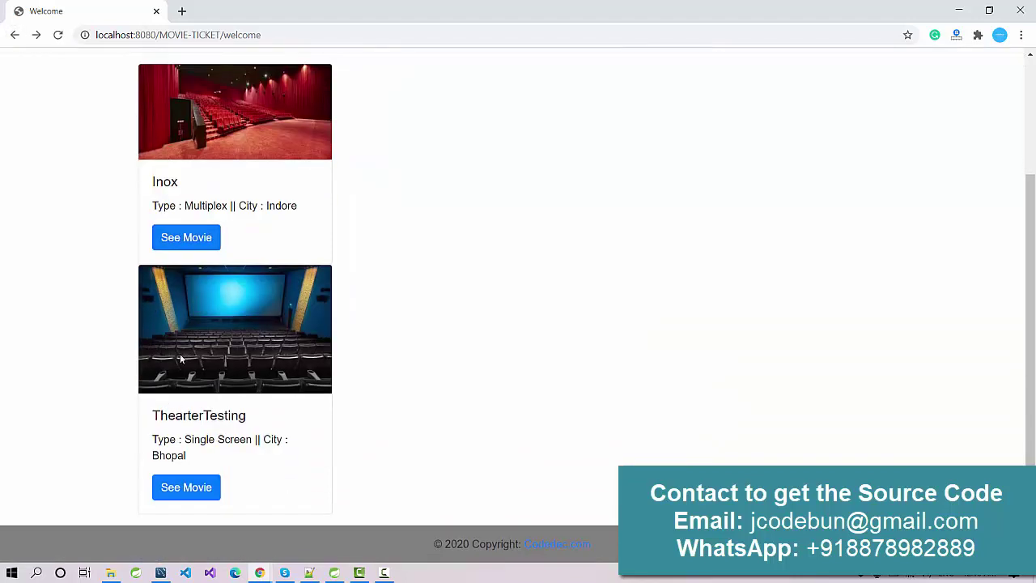
{"action": "left_click", "coordinate": [186, 487]}
{"action": "scroll", "coordinate": [252, 404], "scroll_direction": "down", "scroll_amount": 1}
{"action": "scroll", "coordinate": [268, 370], "scroll_direction": "up", "scroll_amount": 1}
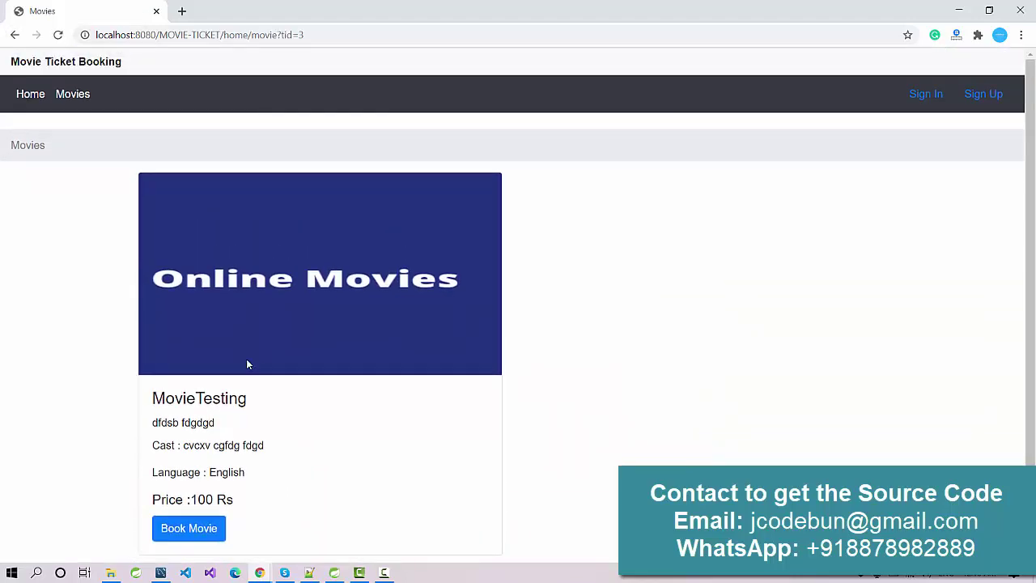
{"action": "left_click", "coordinate": [60, 98]}
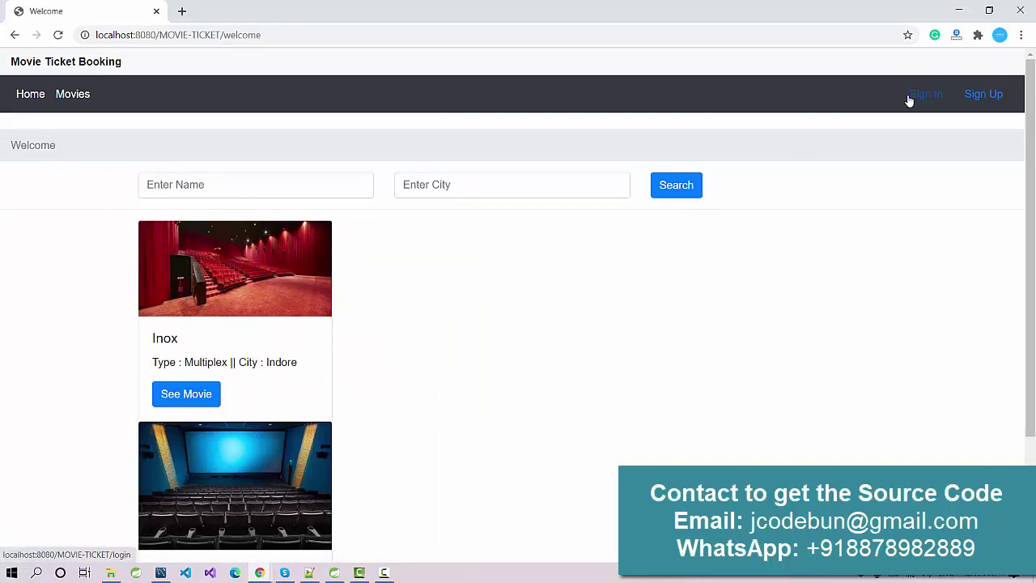
{"action": "left_click", "coordinate": [911, 95]}
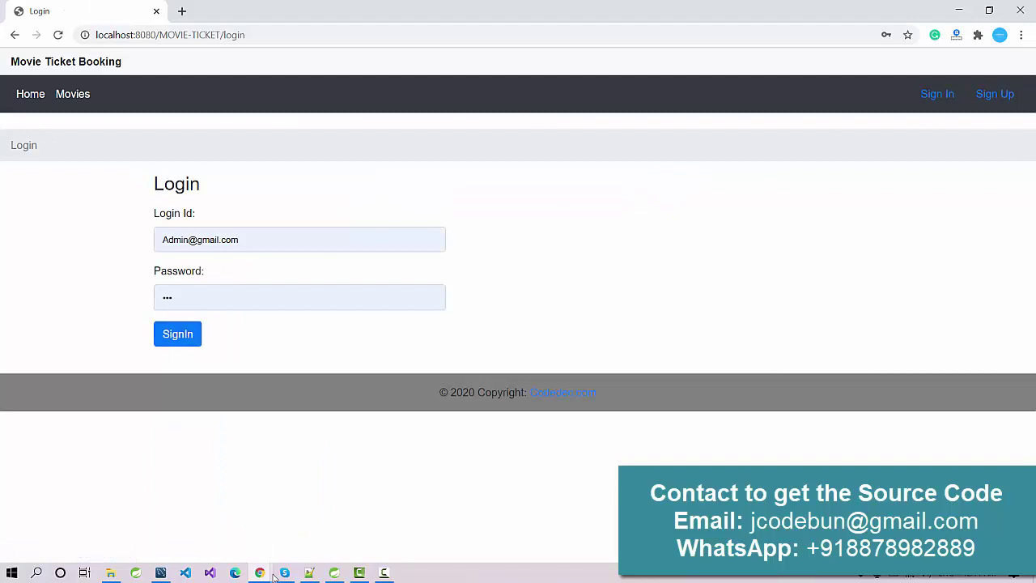
{"action": "left_click", "coordinate": [160, 573]}
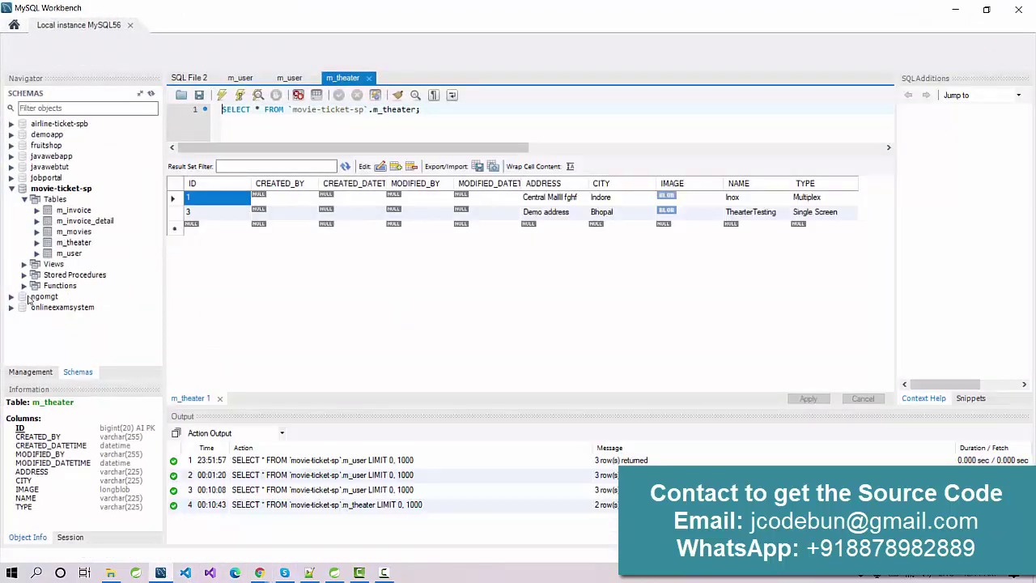
List the m_user rows and check the admin's login before returning to Chrome's Login page
{"action": "right_click", "coordinate": [69, 253]}
{"action": "left_click", "coordinate": [114, 262]}
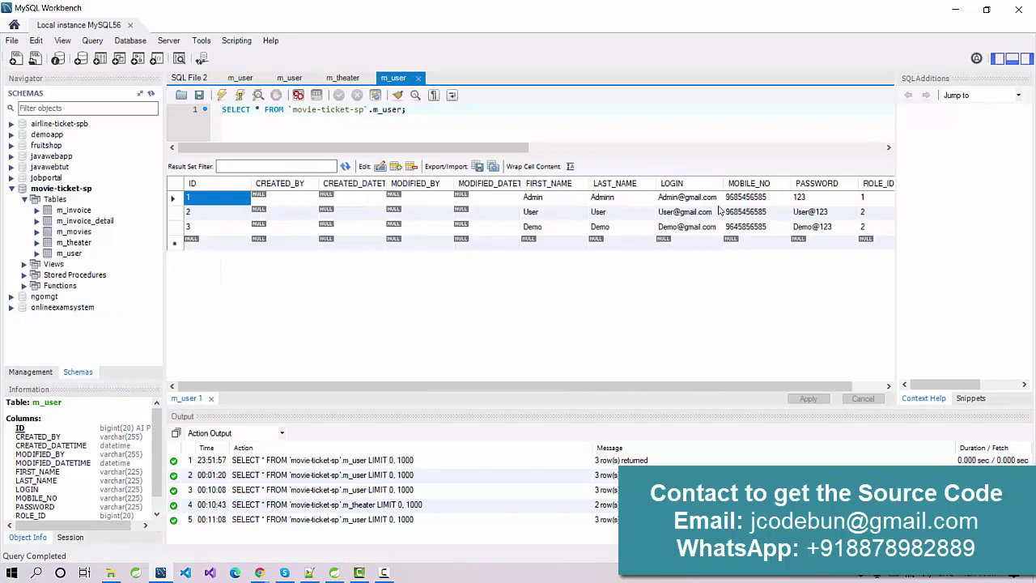
{"action": "double_click", "coordinate": [685, 200]}
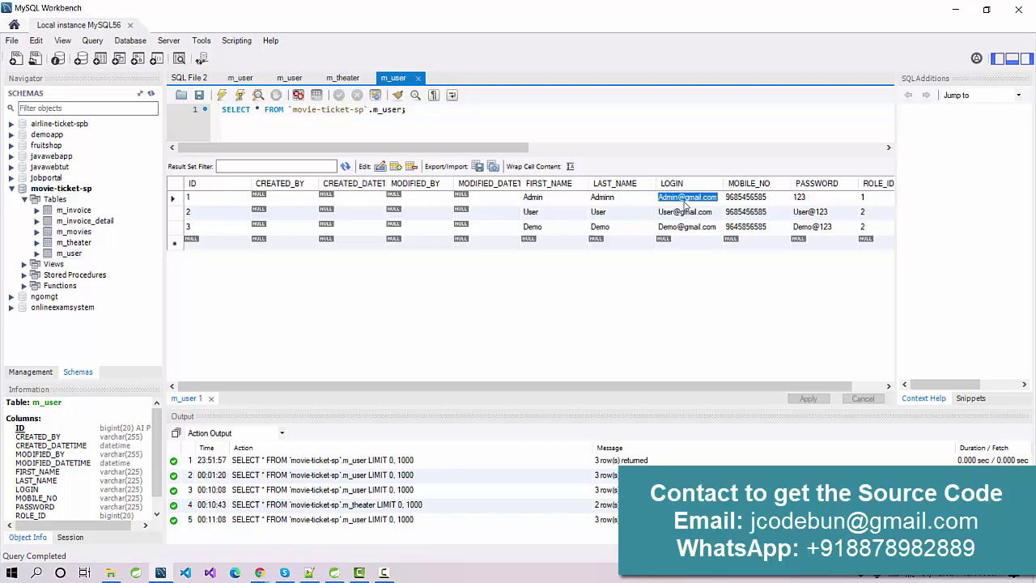
{"action": "key", "text": "alt+Tab"}
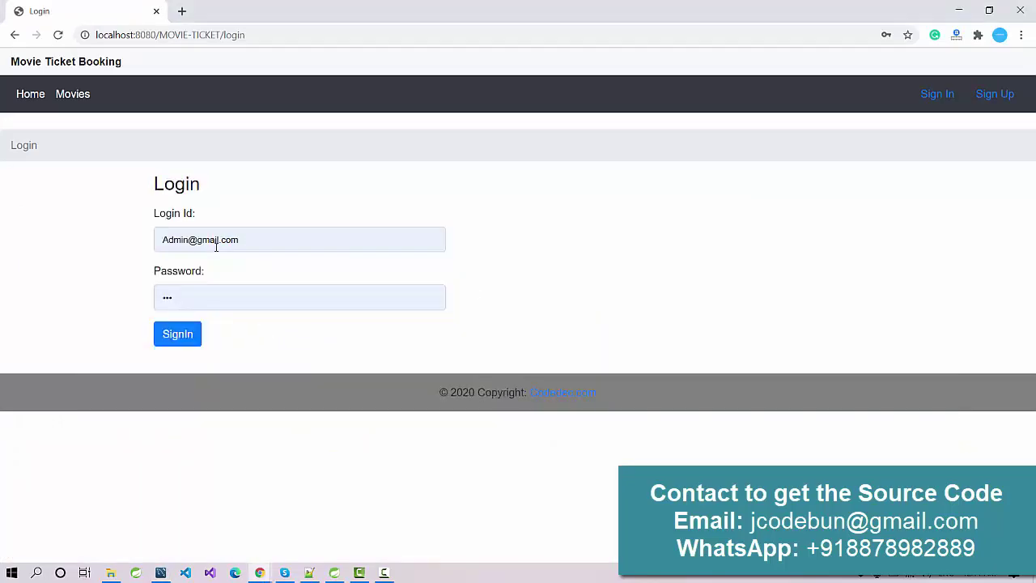
{"action": "key", "text": "alt+Tab"}
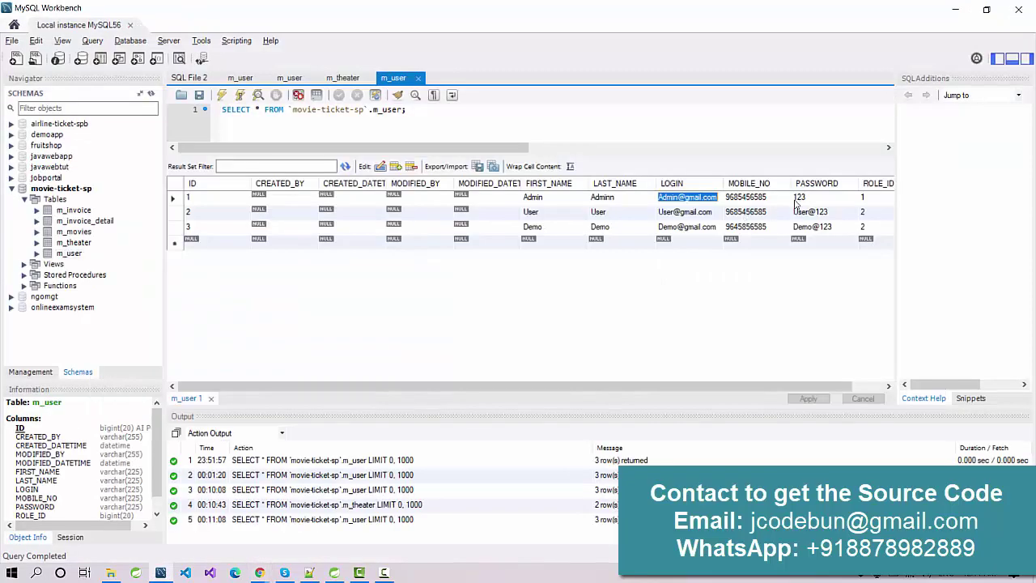
{"action": "key", "text": "alt+Tab"}
Sign in as the admin and dismiss the browser's password warning
{"action": "left_click", "coordinate": [191, 337]}
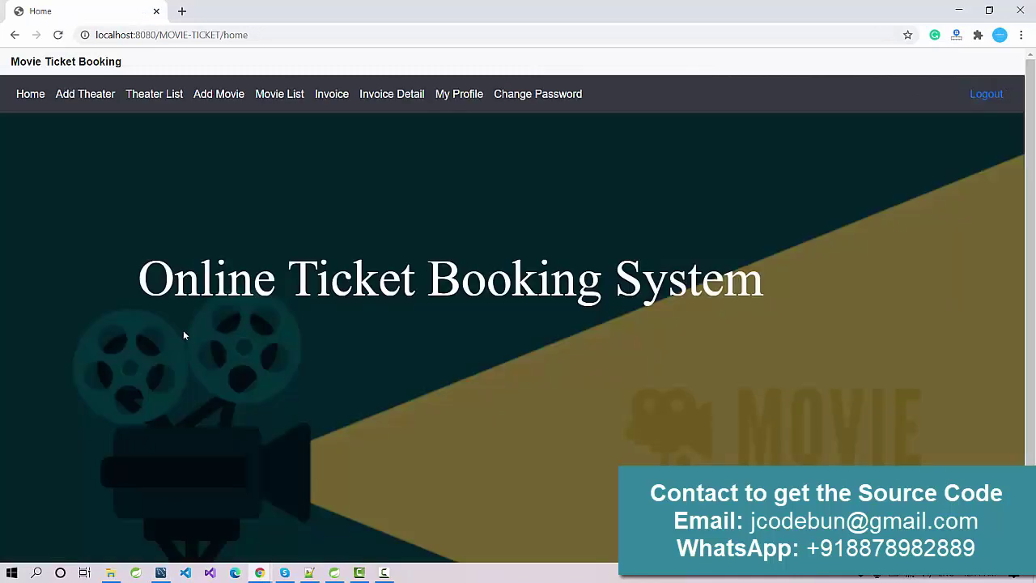
{"action": "left_click", "coordinate": [635, 217]}
{"action": "scroll", "coordinate": [419, 233], "scroll_direction": "down", "scroll_amount": 2}
{"action": "scroll", "coordinate": [434, 245], "scroll_direction": "up", "scroll_amount": 2}
Inspect the Add Theater form's theater type choices without changing anything
{"action": "left_click", "coordinate": [71, 106]}
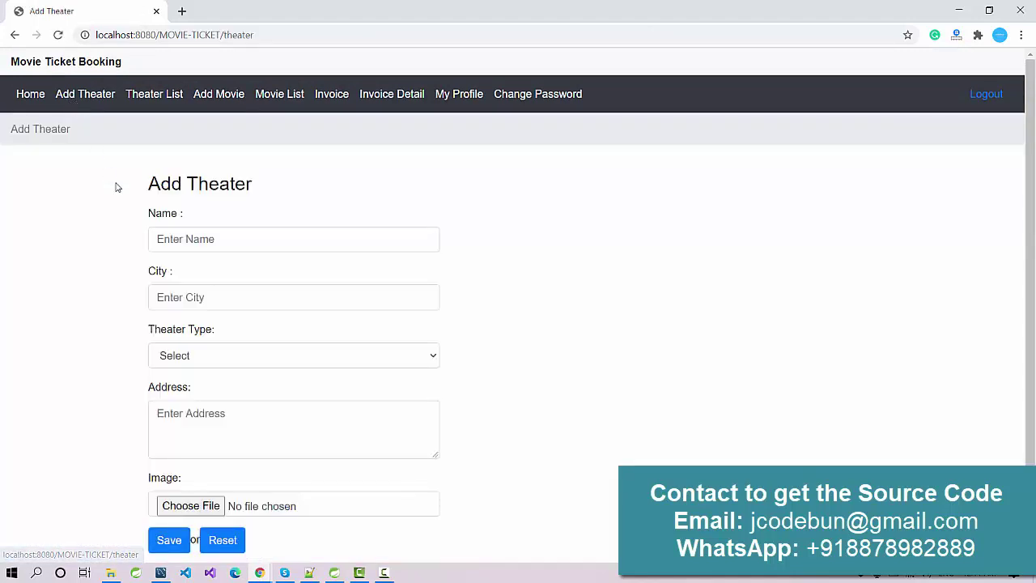
{"action": "scroll", "coordinate": [185, 225], "scroll_direction": "down", "scroll_amount": 1}
{"action": "scroll", "coordinate": [185, 226], "scroll_direction": "up", "scroll_amount": 1}
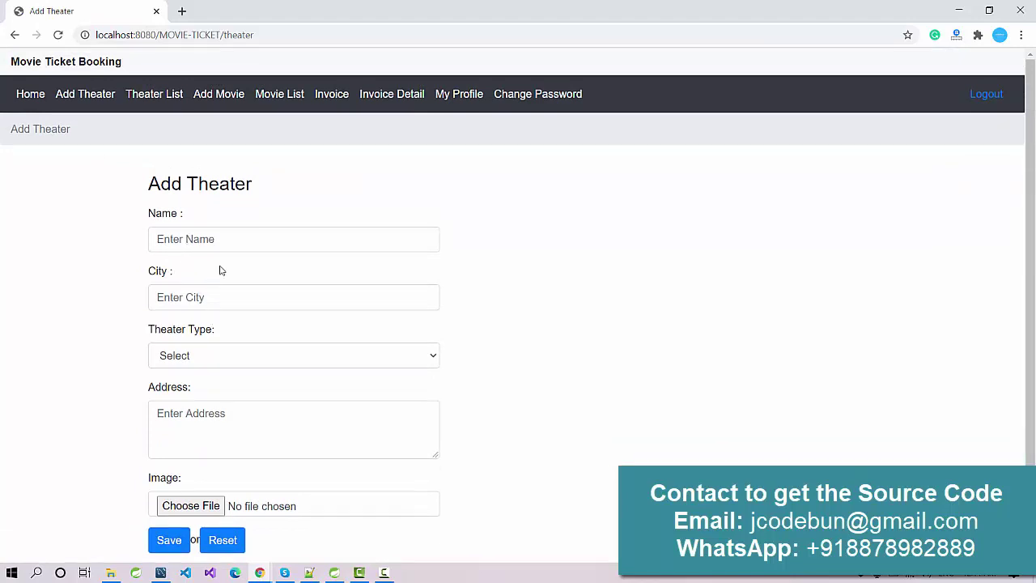
{"action": "left_click", "coordinate": [235, 360]}
{"action": "left_click", "coordinate": [122, 361]}
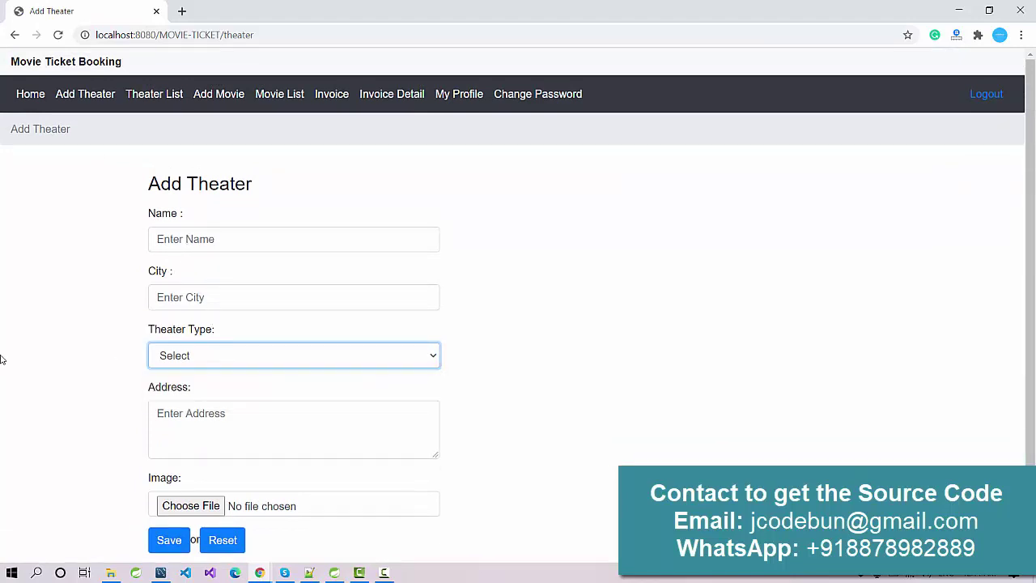
{"action": "left_click", "coordinate": [212, 361]}
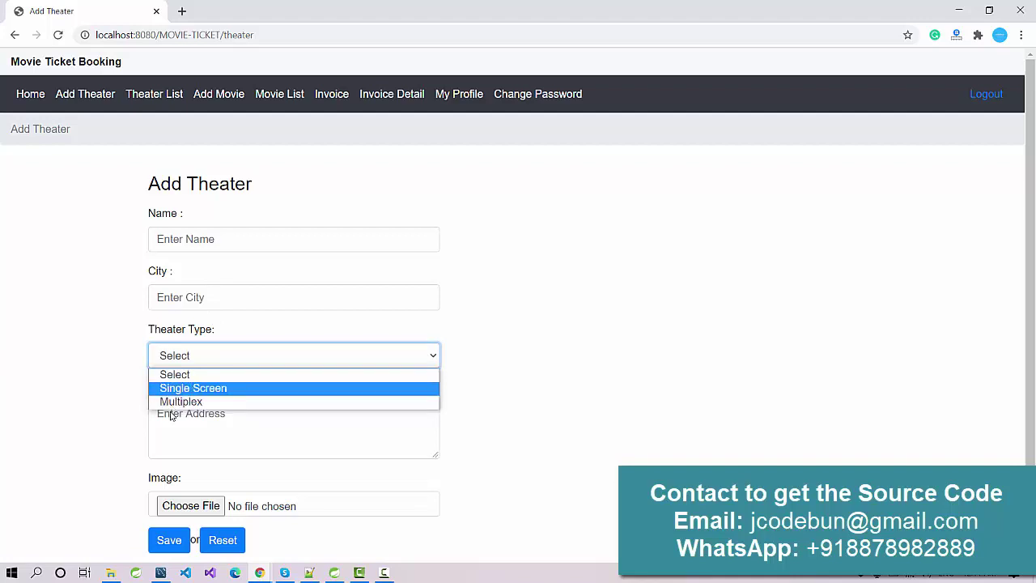
{"action": "left_click", "coordinate": [103, 392]}
{"action": "scroll", "coordinate": [243, 394], "scroll_direction": "down", "scroll_amount": 1}
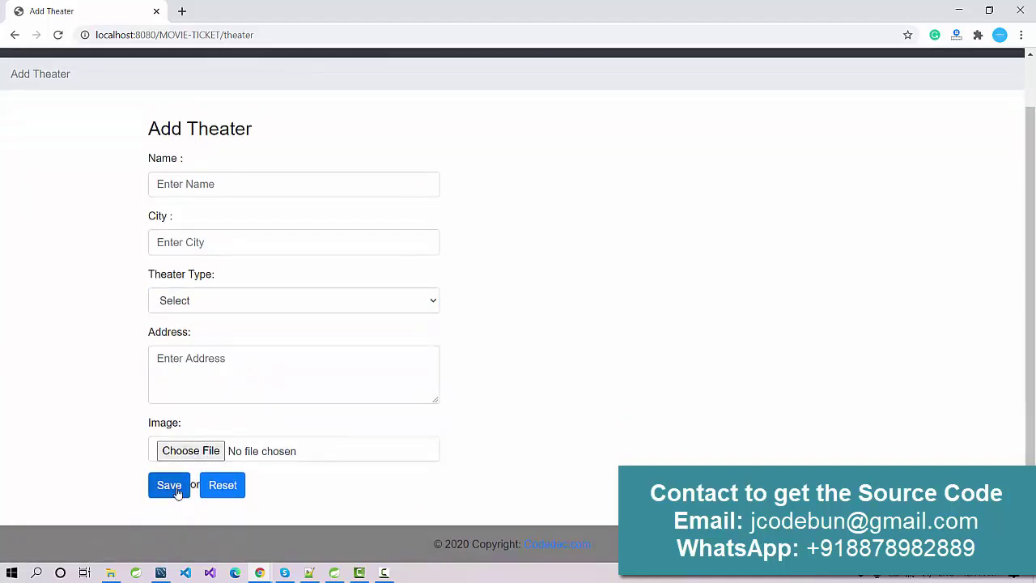
{"action": "scroll", "coordinate": [176, 469], "scroll_direction": "up", "scroll_amount": 1}
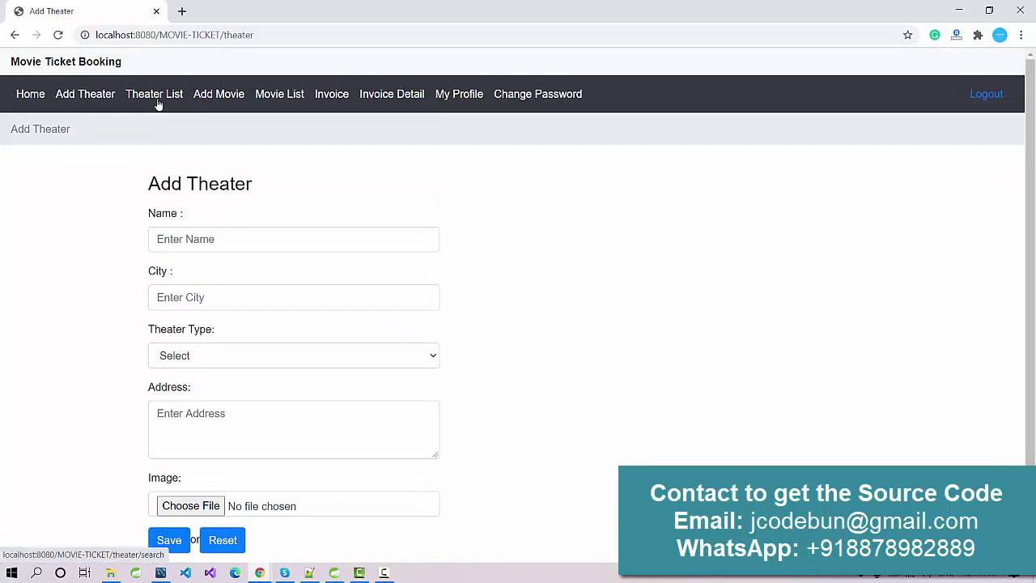
In the Theater List, filter by city Bhopal, then clear the filter
{"action": "left_click", "coordinate": [158, 106]}
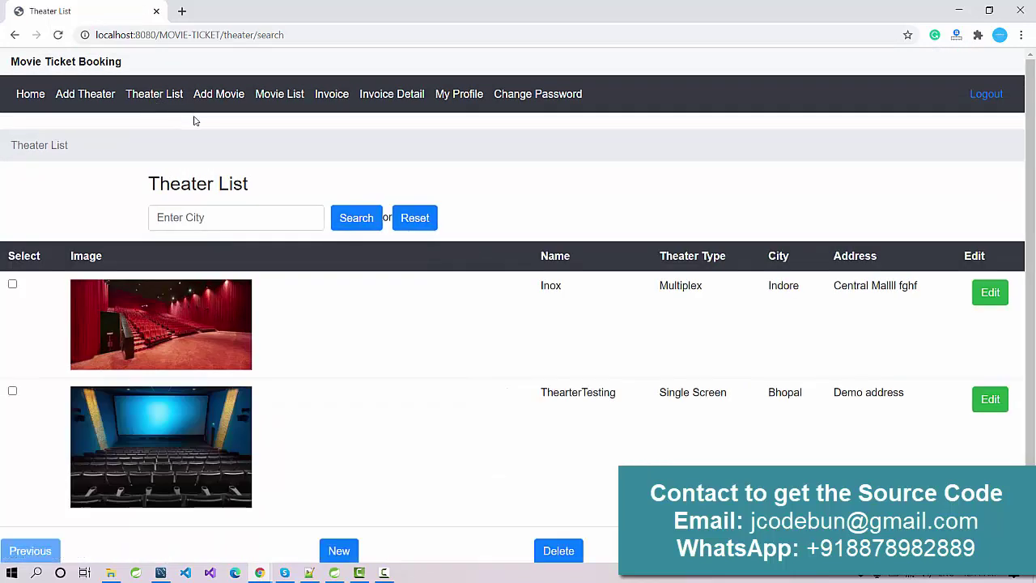
{"action": "scroll", "coordinate": [381, 256], "scroll_direction": "down", "scroll_amount": 1}
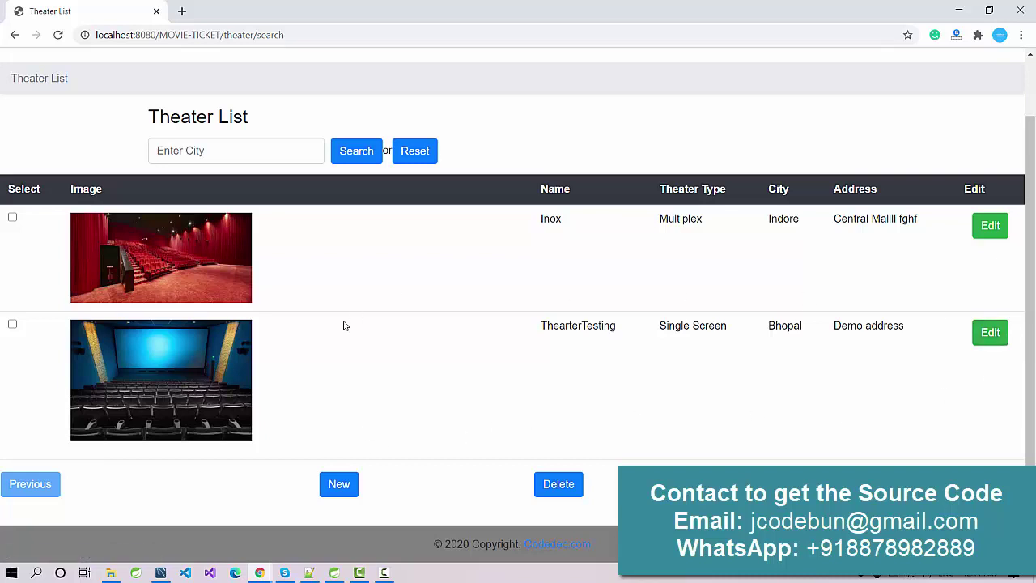
{"action": "scroll", "coordinate": [332, 314], "scroll_direction": "up", "scroll_amount": 1}
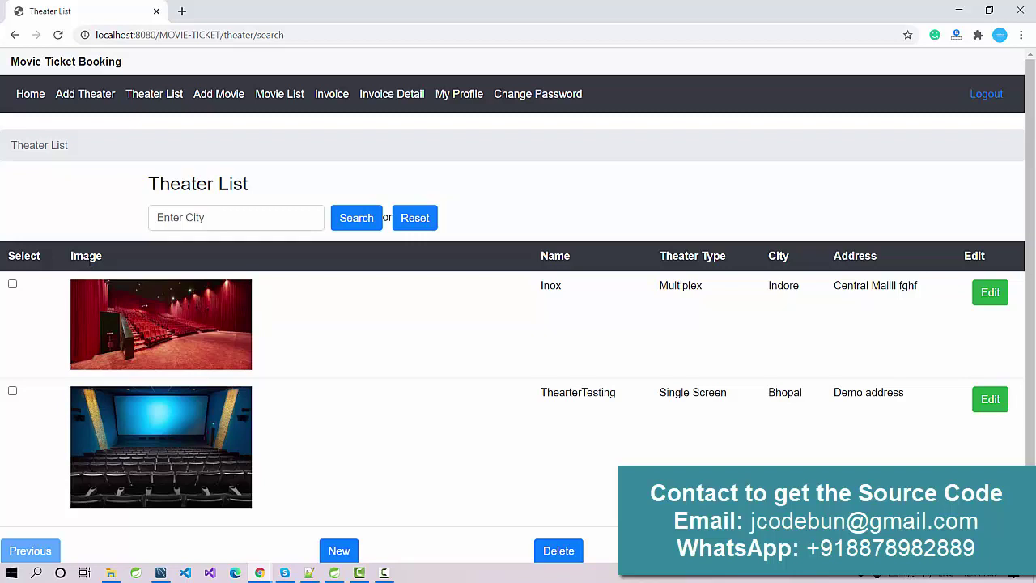
{"action": "scroll", "coordinate": [442, 297], "scroll_direction": "down", "scroll_amount": 1}
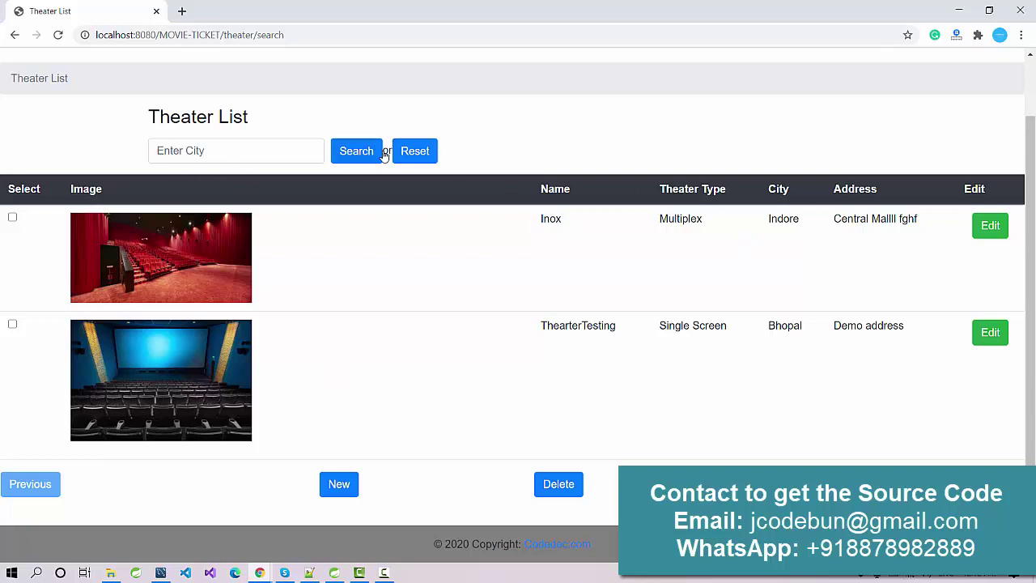
{"action": "double_click", "coordinate": [785, 326]}
{"action": "key", "text": "ctrl+c"}
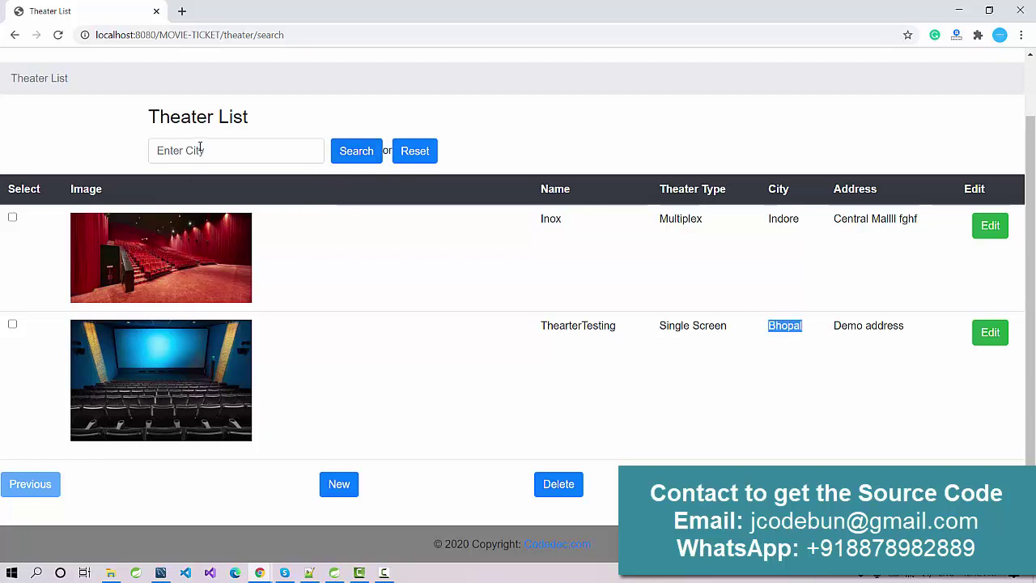
{"action": "left_click", "coordinate": [200, 149]}
{"action": "key", "text": "ctrl+v"}
{"action": "left_click", "coordinate": [361, 154]}
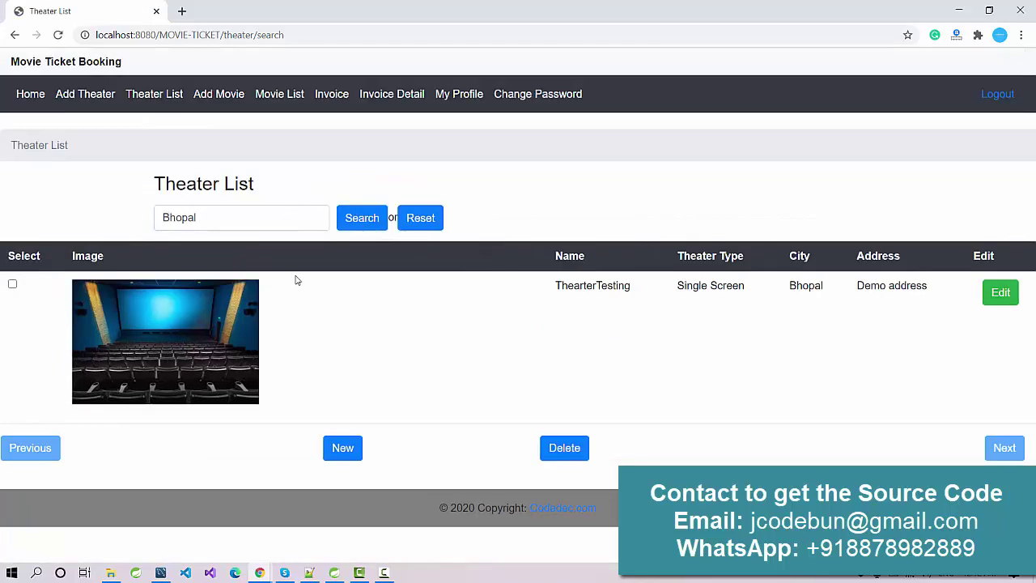
{"action": "left_click", "coordinate": [417, 222]}
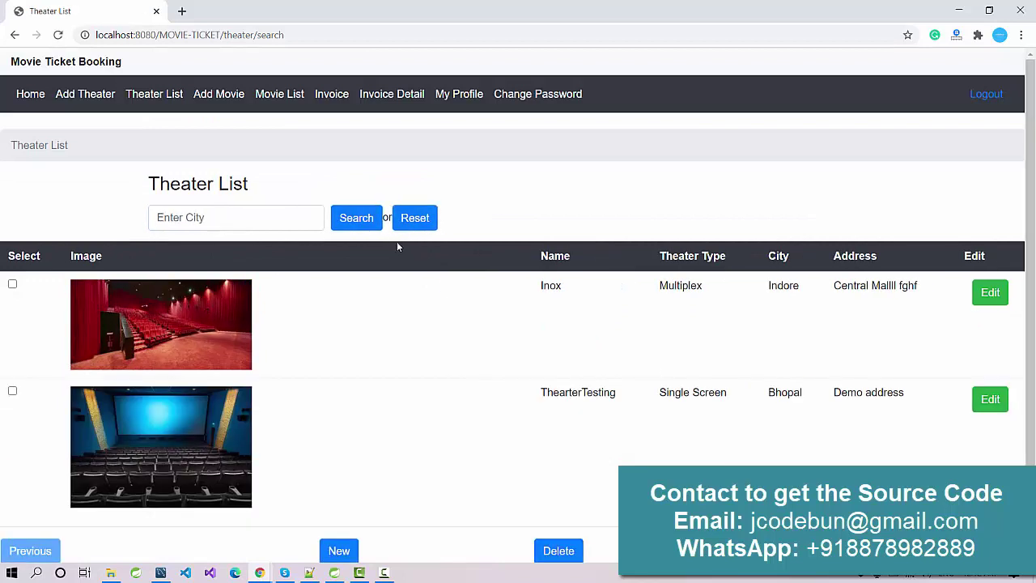
{"action": "scroll", "coordinate": [395, 243], "scroll_direction": "down", "scroll_amount": 1}
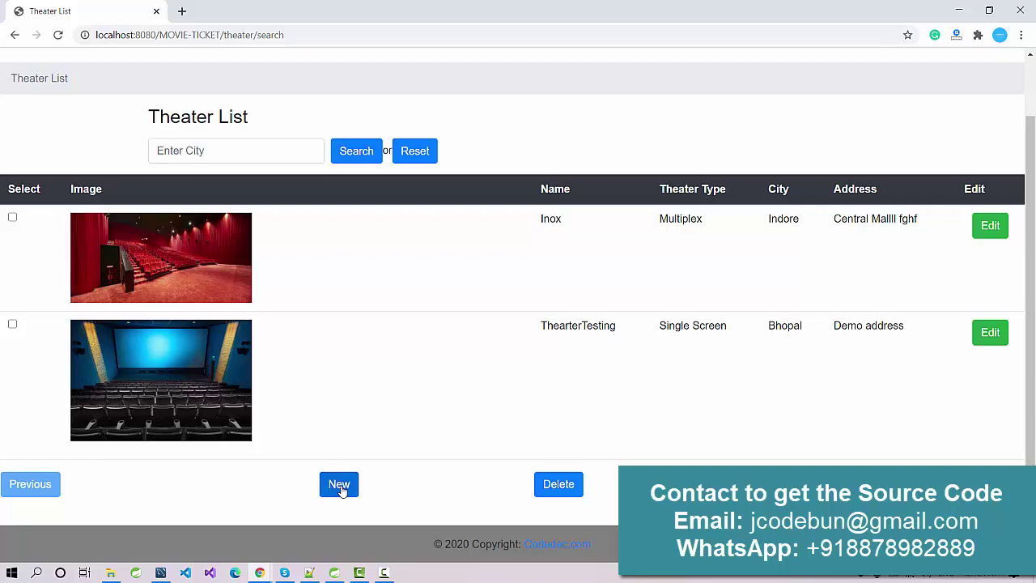
{"action": "scroll", "coordinate": [307, 404], "scroll_direction": "up", "scroll_amount": 1}
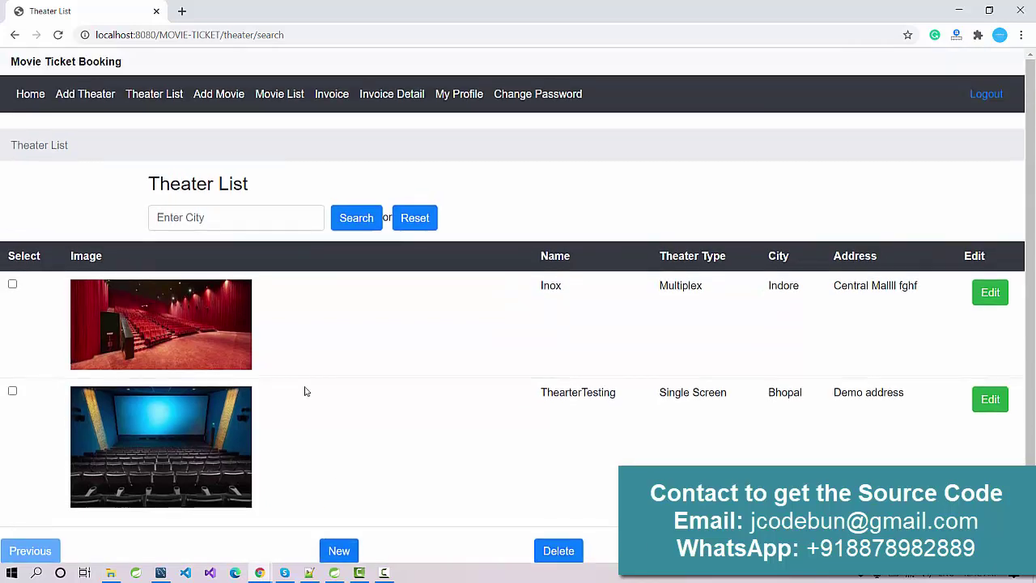
{"action": "scroll", "coordinate": [280, 199], "scroll_direction": "down", "scroll_amount": 1}
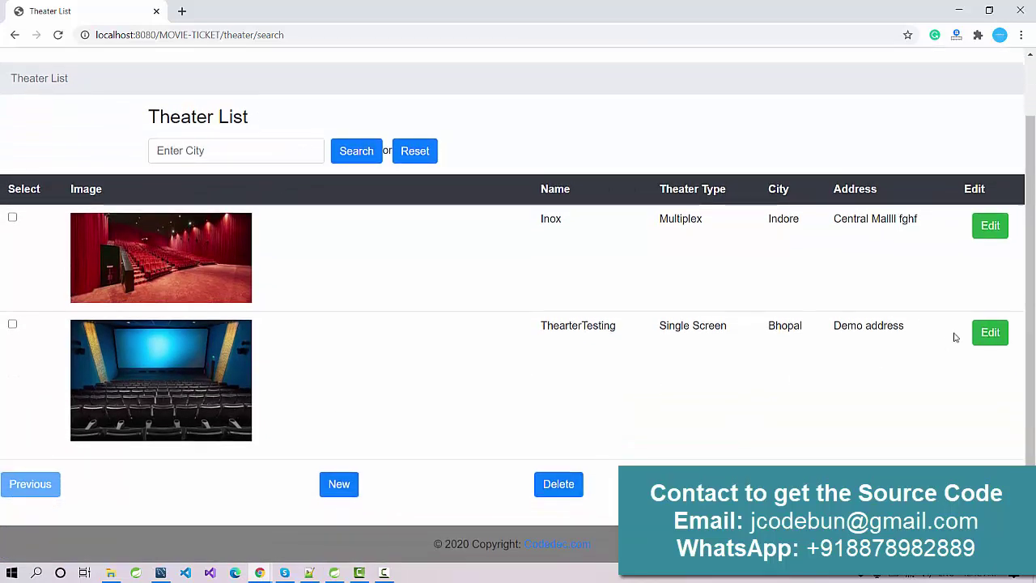
Open Inox's edit page, return to the list, tick Inox and attempt Delete
{"action": "left_click", "coordinate": [988, 226]}
{"action": "scroll", "coordinate": [418, 255], "scroll_direction": "down", "scroll_amount": 1}
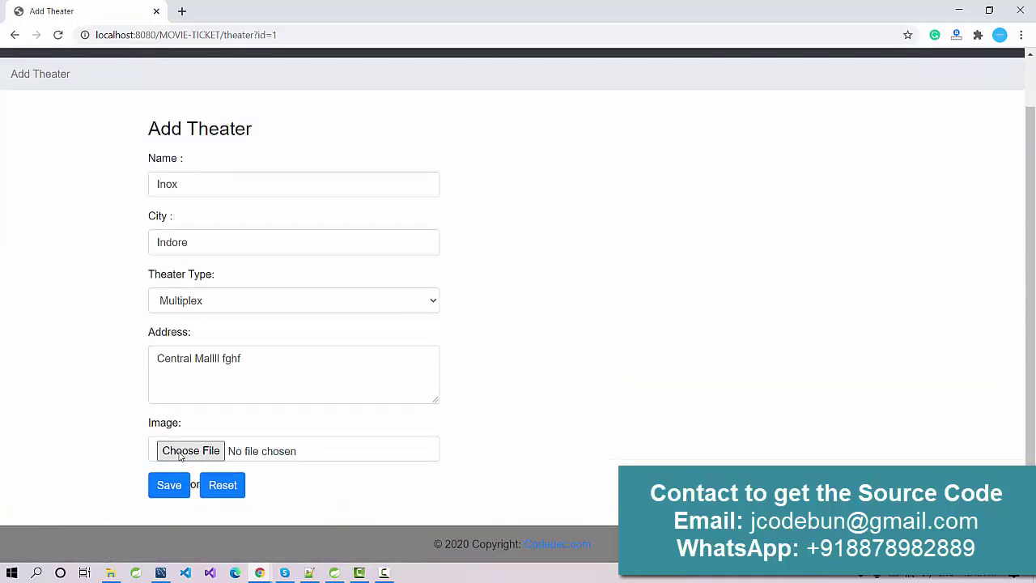
{"action": "scroll", "coordinate": [197, 441], "scroll_direction": "up", "scroll_amount": 1}
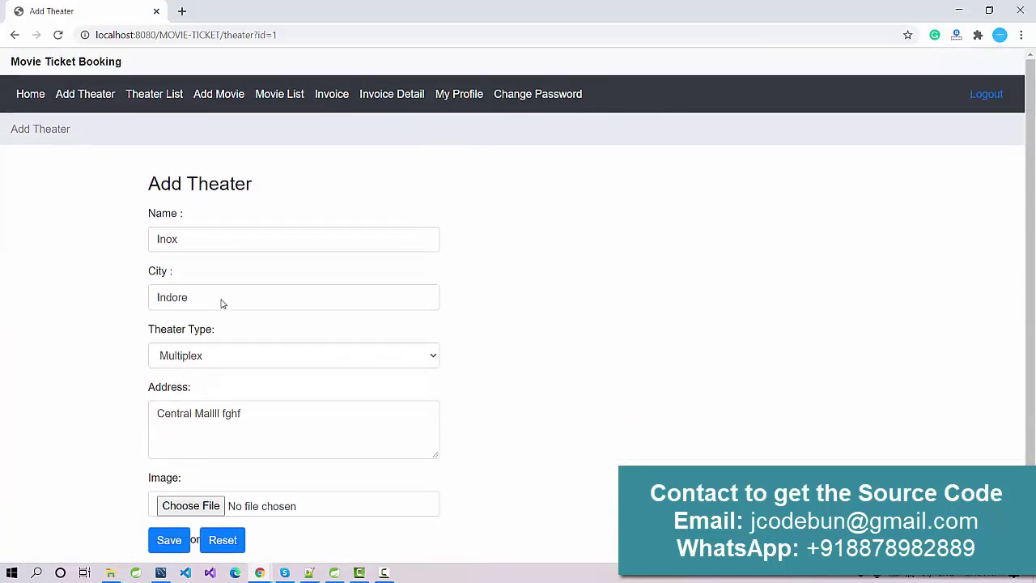
{"action": "left_click", "coordinate": [176, 98]}
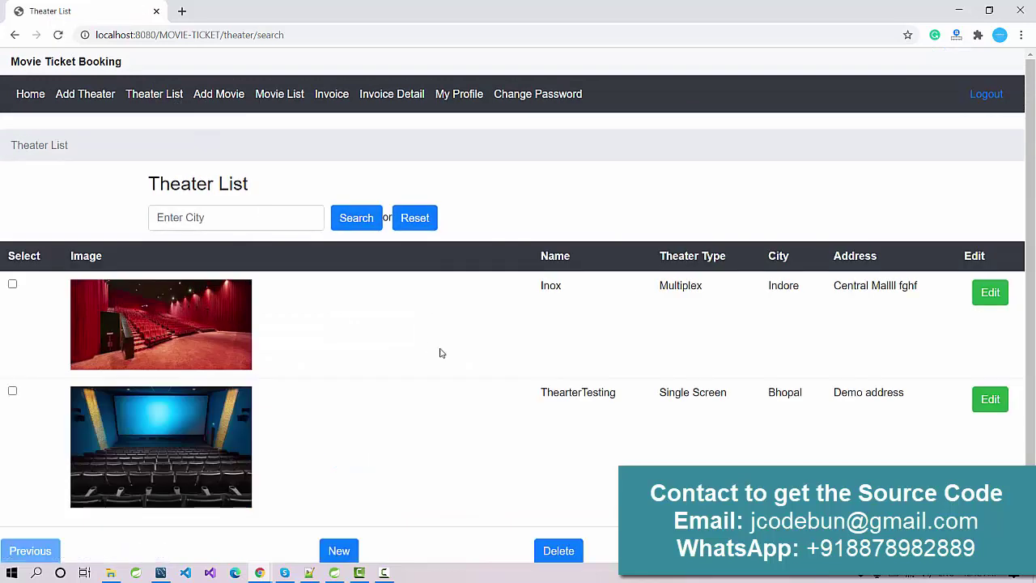
{"action": "scroll", "coordinate": [530, 381], "scroll_direction": "down", "scroll_amount": 1}
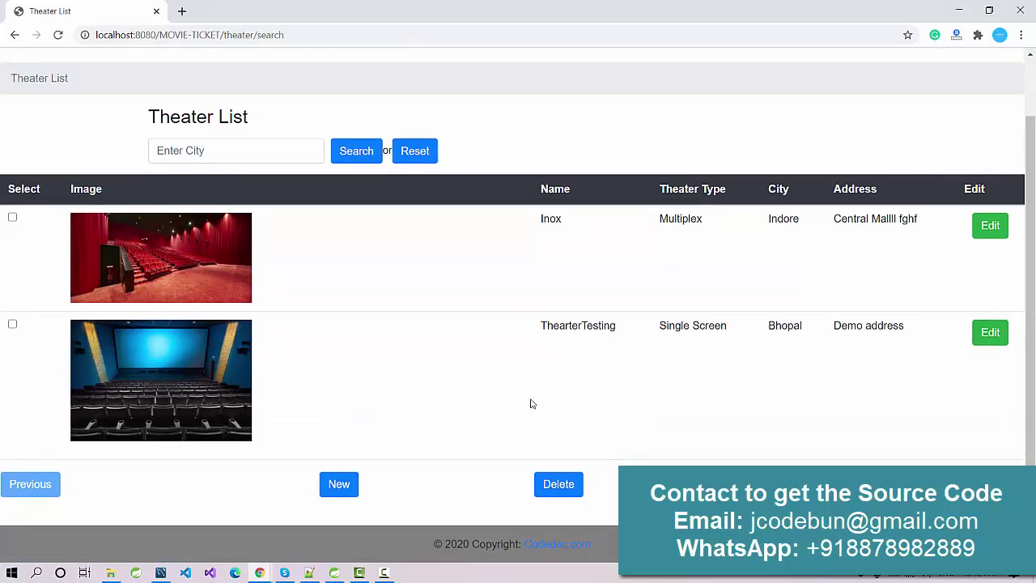
{"action": "left_click", "coordinate": [12, 218]}
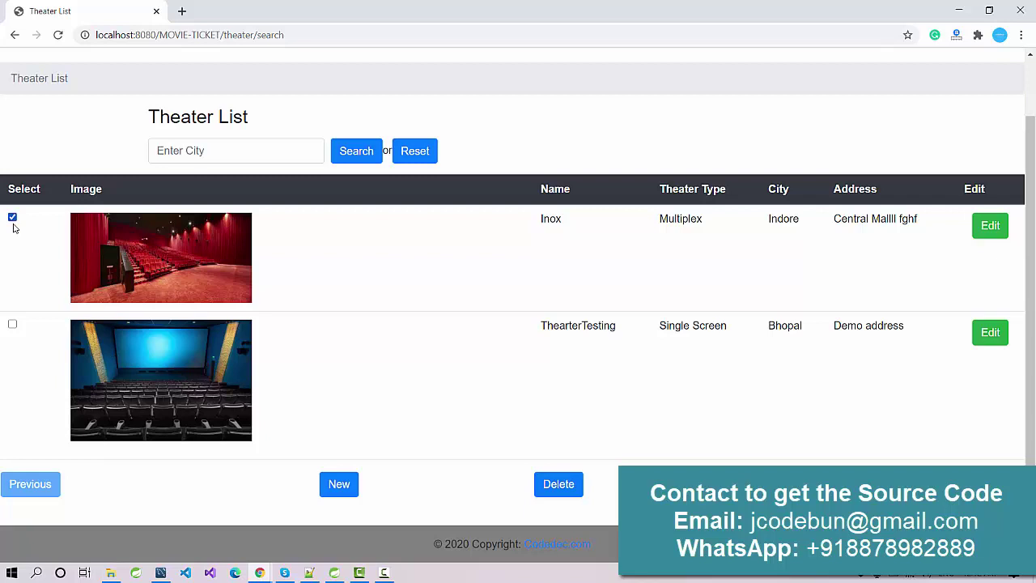
{"action": "left_click", "coordinate": [553, 490]}
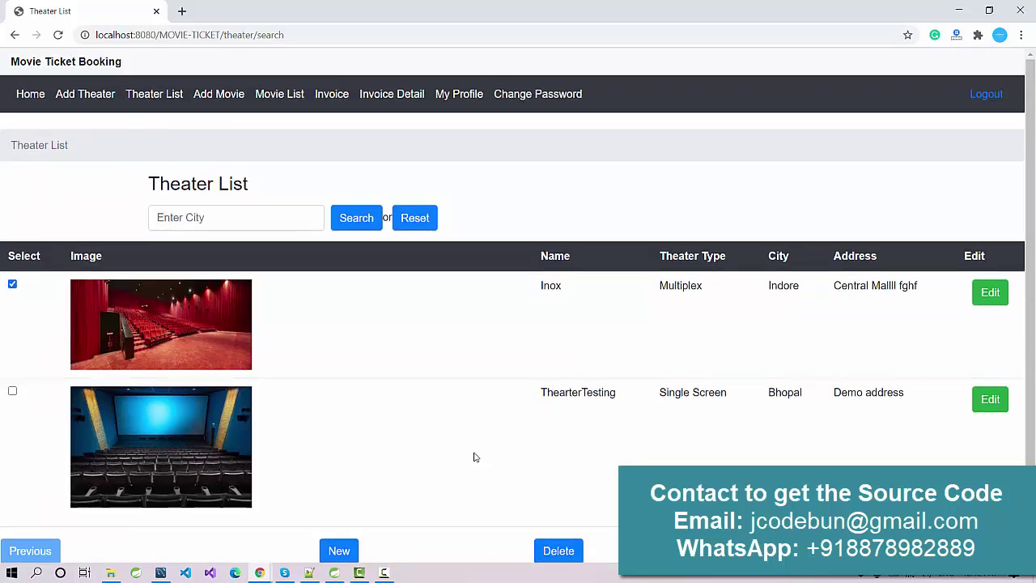
{"action": "scroll", "coordinate": [474, 456], "scroll_direction": "up", "scroll_amount": 1}
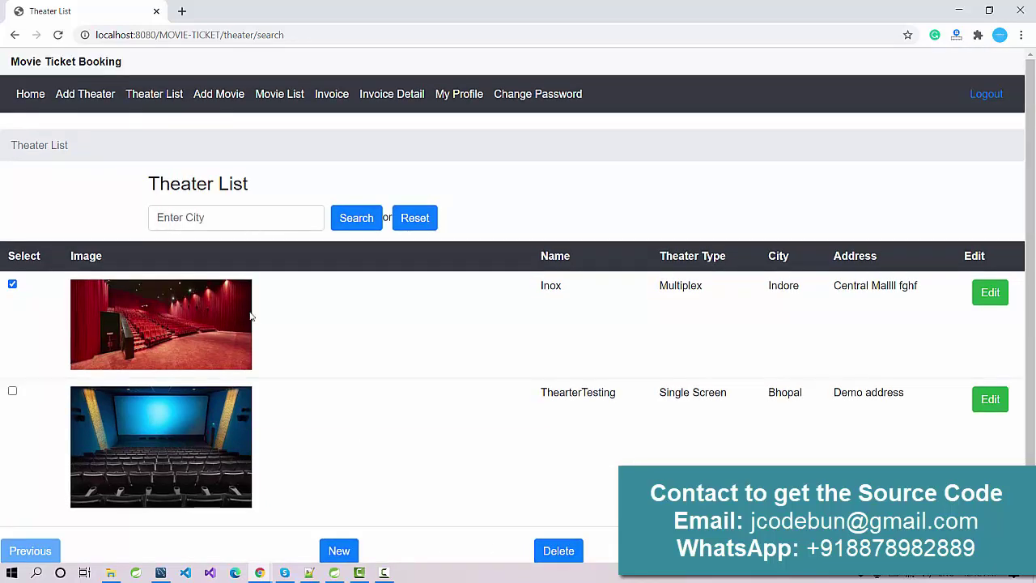
Start a new movie for ThearterTesting named vbvcb
{"action": "left_click", "coordinate": [212, 98]}
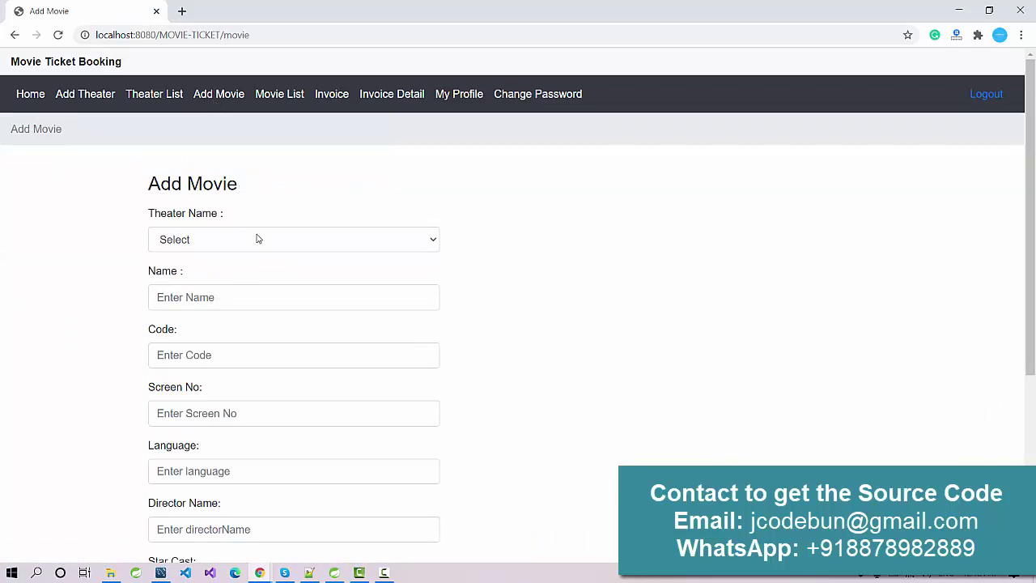
{"action": "scroll", "coordinate": [259, 238], "scroll_direction": "down", "scroll_amount": 3}
{"action": "scroll", "coordinate": [252, 238], "scroll_direction": "up", "scroll_amount": 3}
{"action": "left_click", "coordinate": [249, 240]}
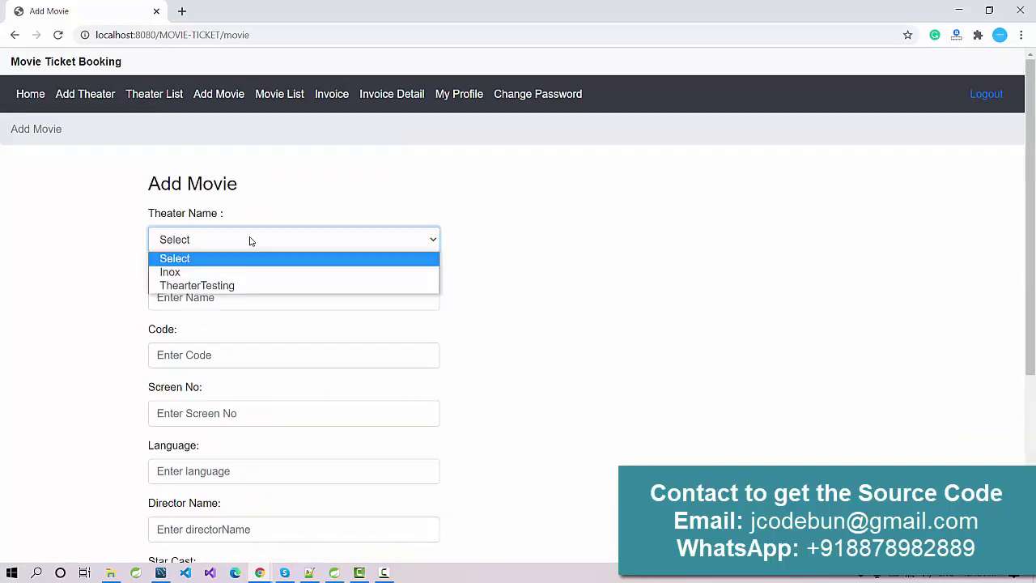
{"action": "left_click", "coordinate": [218, 288]}
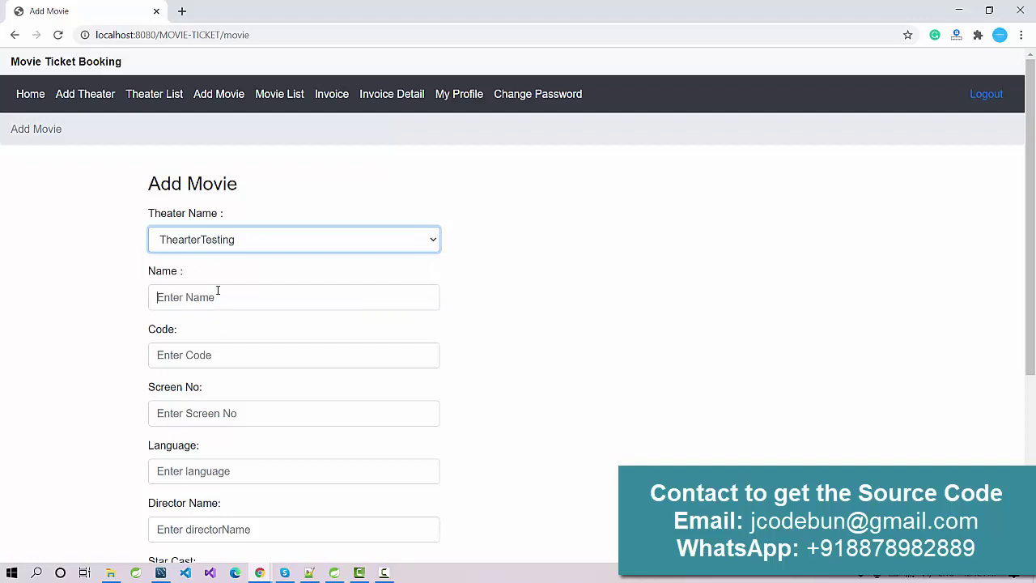
{"action": "left_click", "coordinate": [218, 290]}
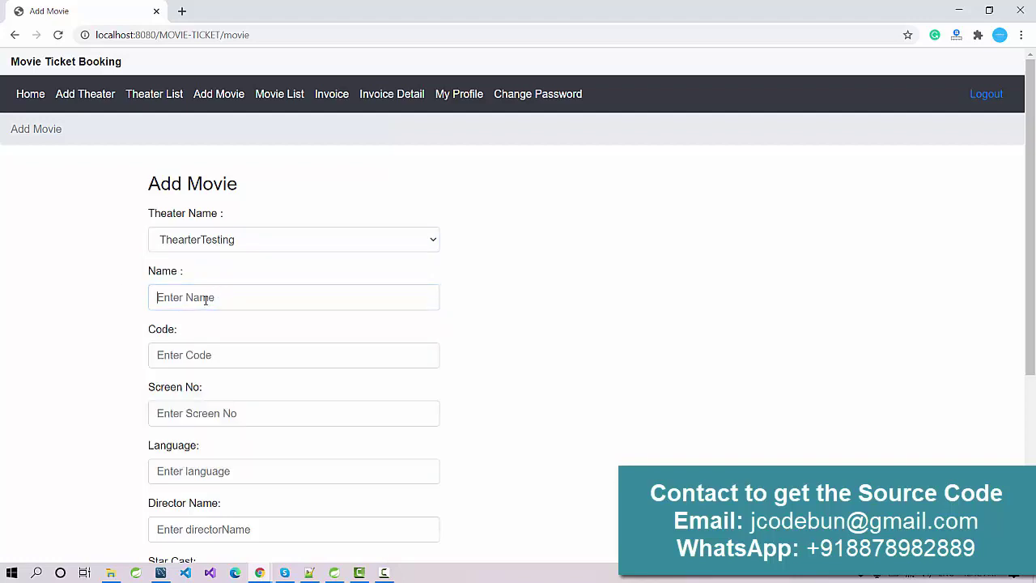
{"action": "left_click", "coordinate": [206, 299]}
{"action": "left_click", "coordinate": [225, 296]}
{"action": "left_click", "coordinate": [225, 296]}
{"action": "type", "text": "v"}
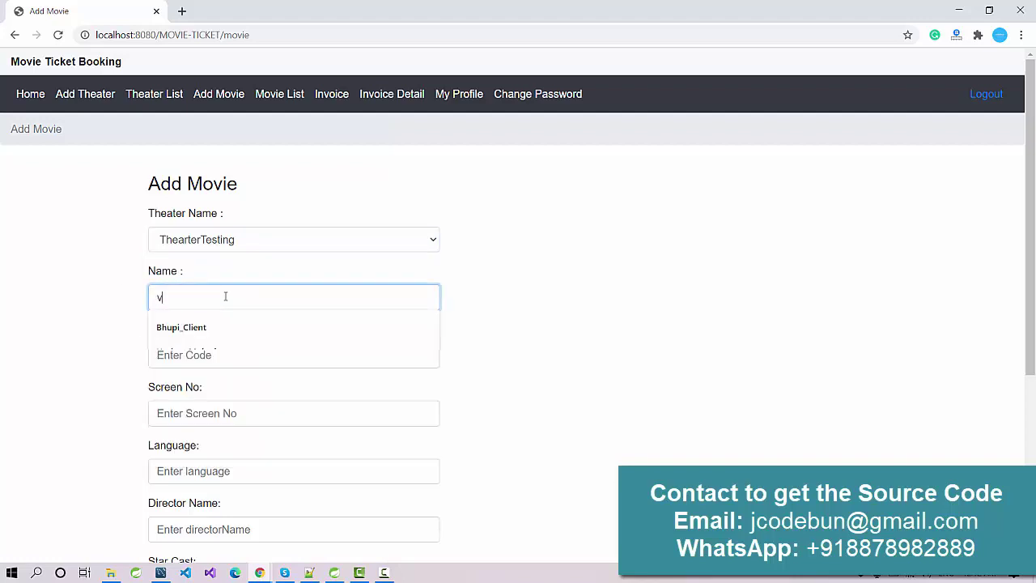
{"action": "type", "text": "bvcb"}
Set the movie code to 23449 and the screen number to 6
{"action": "left_click", "coordinate": [175, 354]}
{"action": "left_click", "coordinate": [173, 382]}
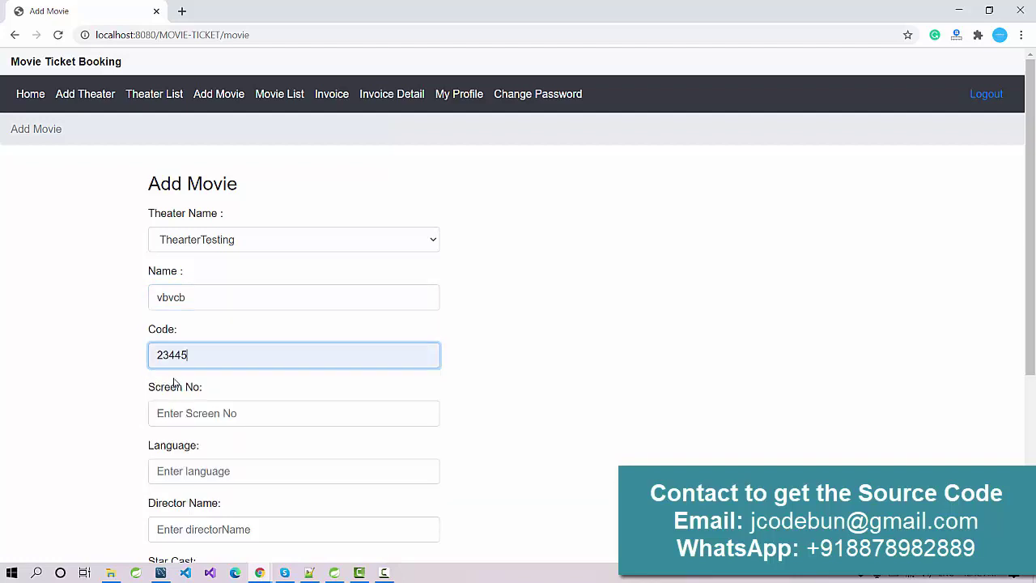
{"action": "key", "text": "shift+Left"}
{"action": "key", "text": "shift+Left"}
{"action": "key", "text": "shift+Left"}
{"action": "key", "text": "shift+Left"}
{"action": "key", "text": "shift+Left"}
{"action": "left_click", "coordinate": [203, 357]}
{"action": "key", "text": "BackSpace"}
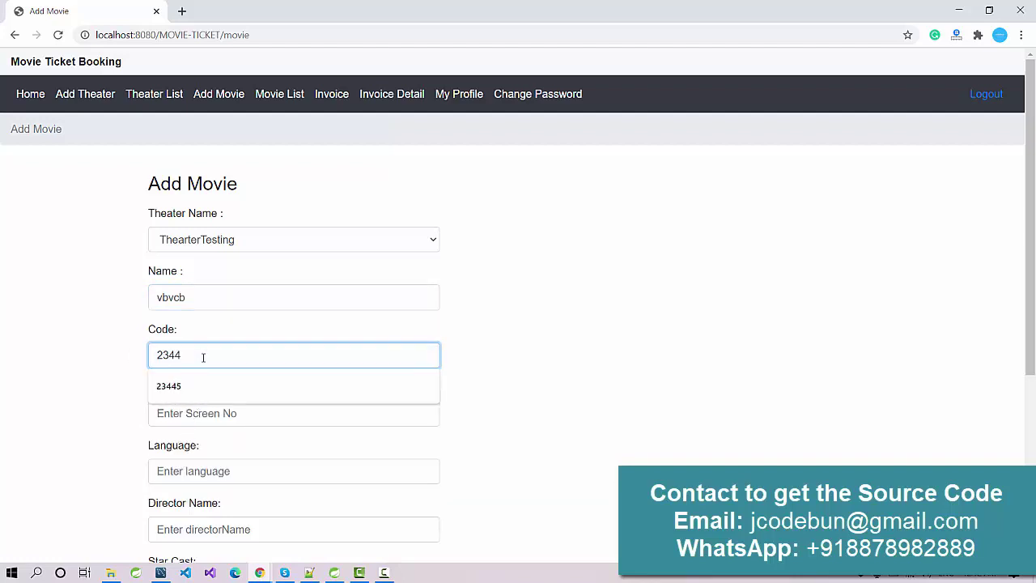
{"action": "type", "text": "4"}
{"action": "key", "text": "BackSpace"}
{"action": "type", "text": "9"}
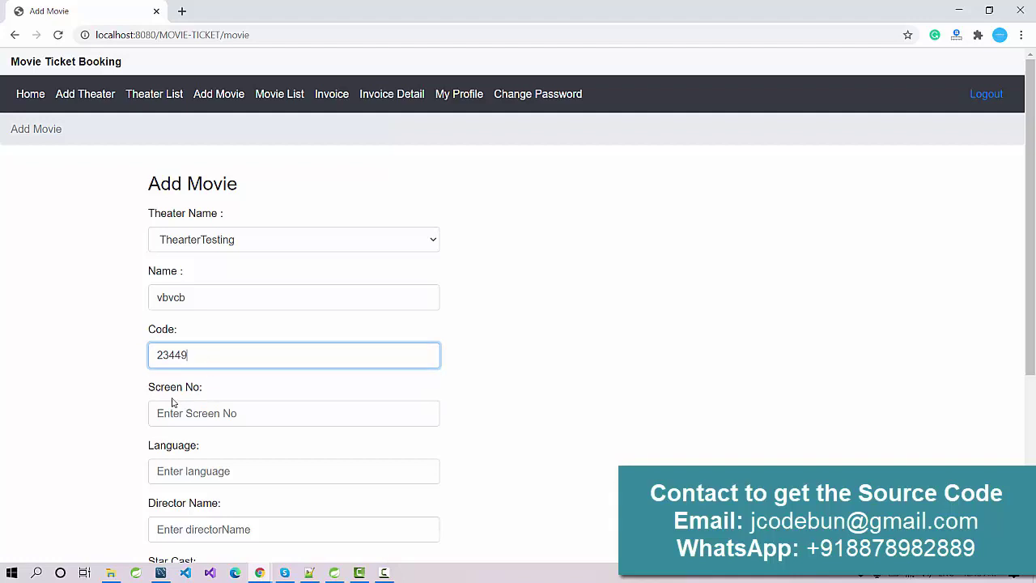
{"action": "scroll", "coordinate": [1, 402], "scroll_direction": "down", "scroll_amount": 1}
{"action": "left_click", "coordinate": [170, 354]}
{"action": "left_click", "coordinate": [176, 393]}
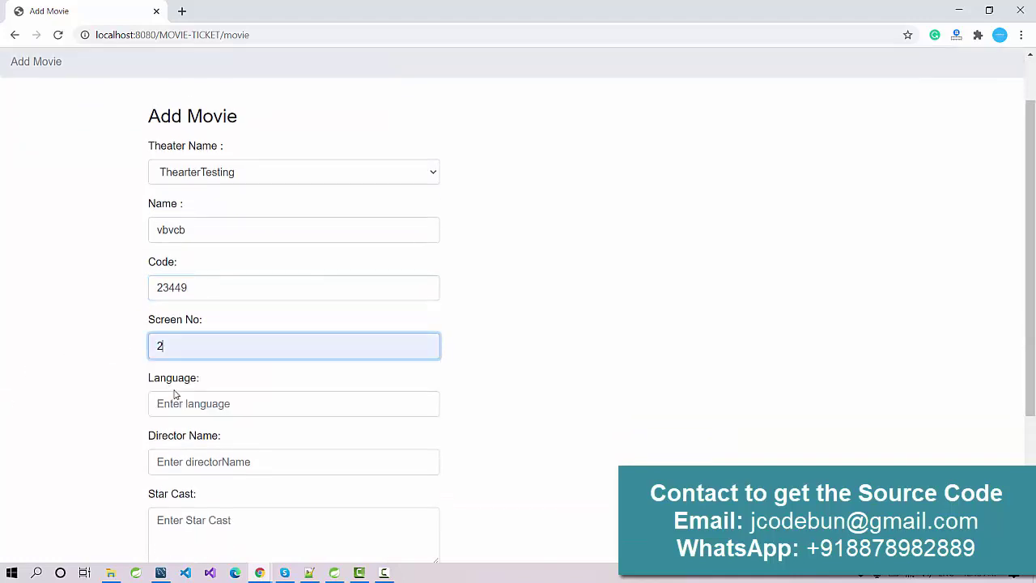
{"action": "scroll", "coordinate": [182, 389], "scroll_direction": "down", "scroll_amount": 2}
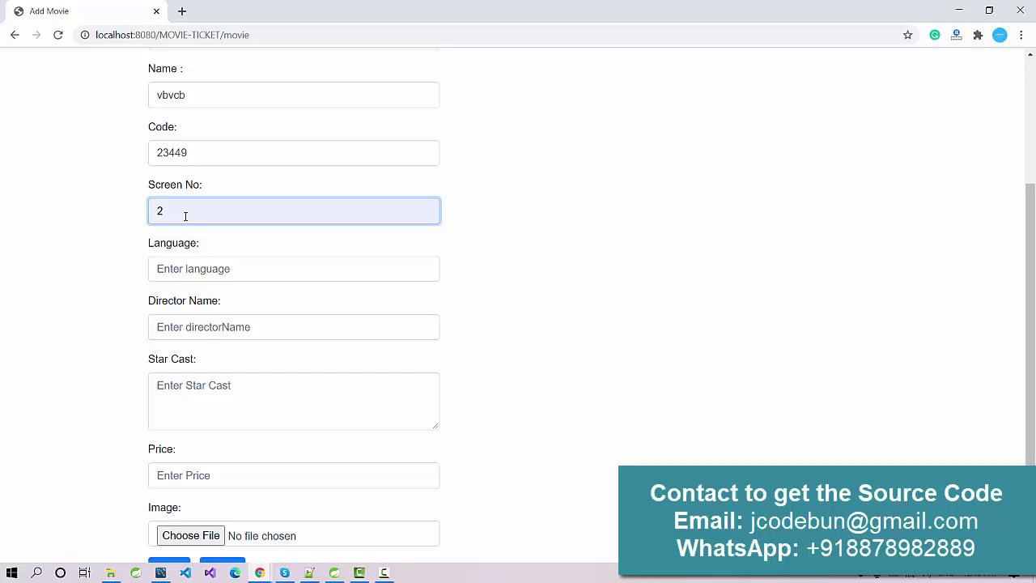
{"action": "key", "text": "ctrl+a"}
{"action": "type", "text": "6"}
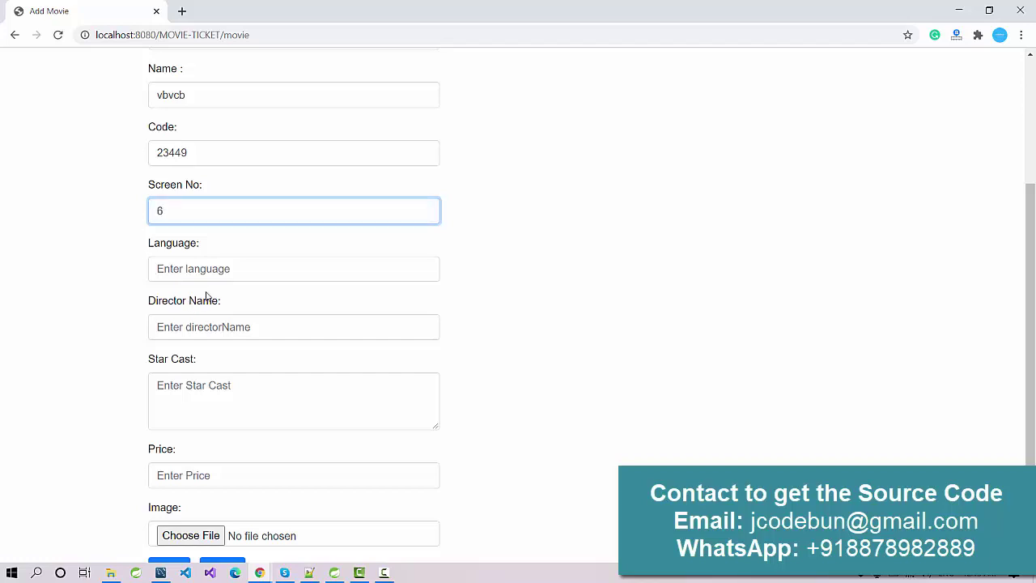
Set language English, director Demo, star cast 'fdgd gfdg' and price 250
{"action": "left_click", "coordinate": [204, 269]}
{"action": "left_click", "coordinate": [194, 327]}
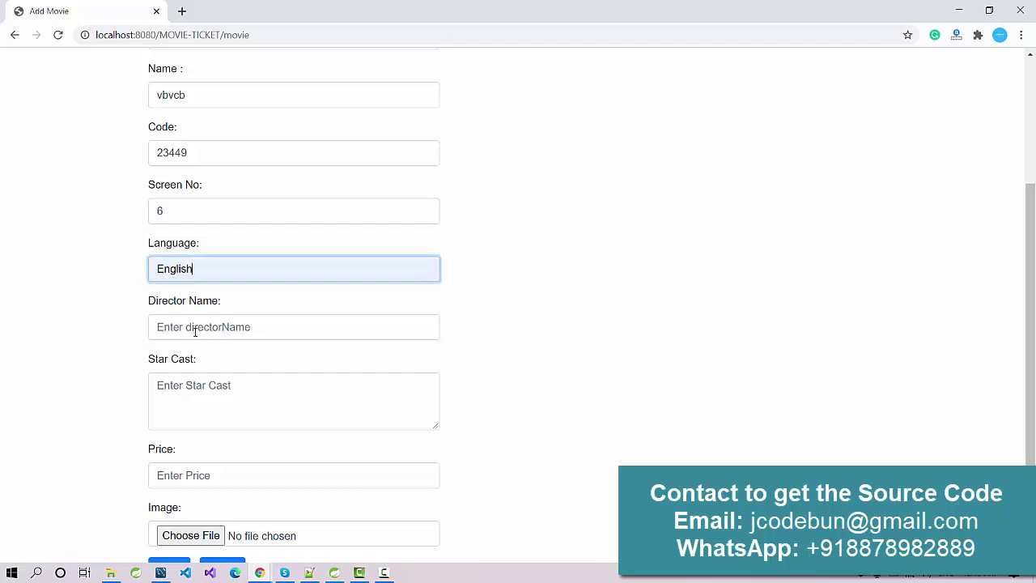
{"action": "left_click", "coordinate": [194, 327]}
{"action": "left_click", "coordinate": [196, 371]}
{"action": "triple_click", "coordinate": [225, 327]}
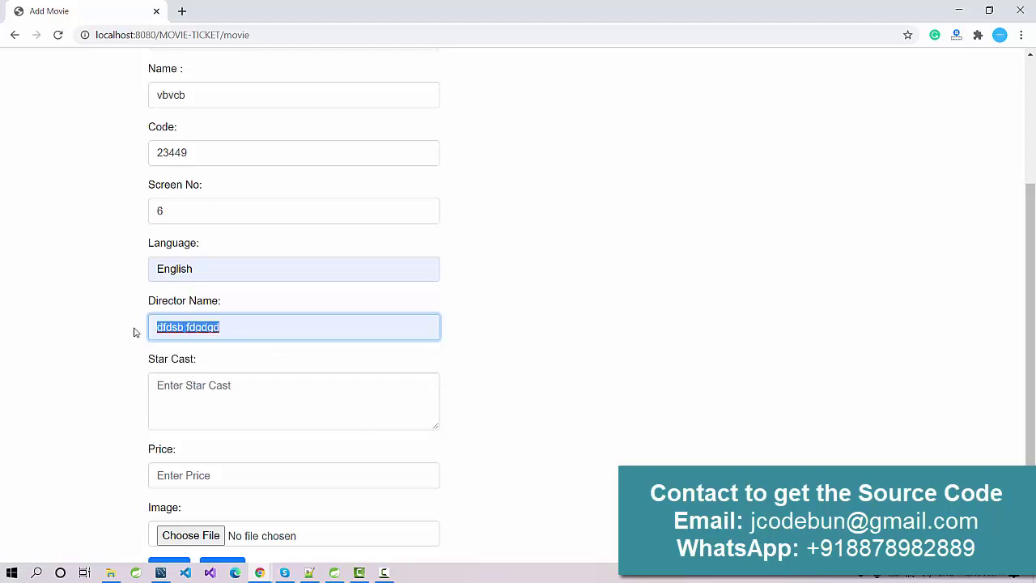
{"action": "type", "text": "Demo Director"}
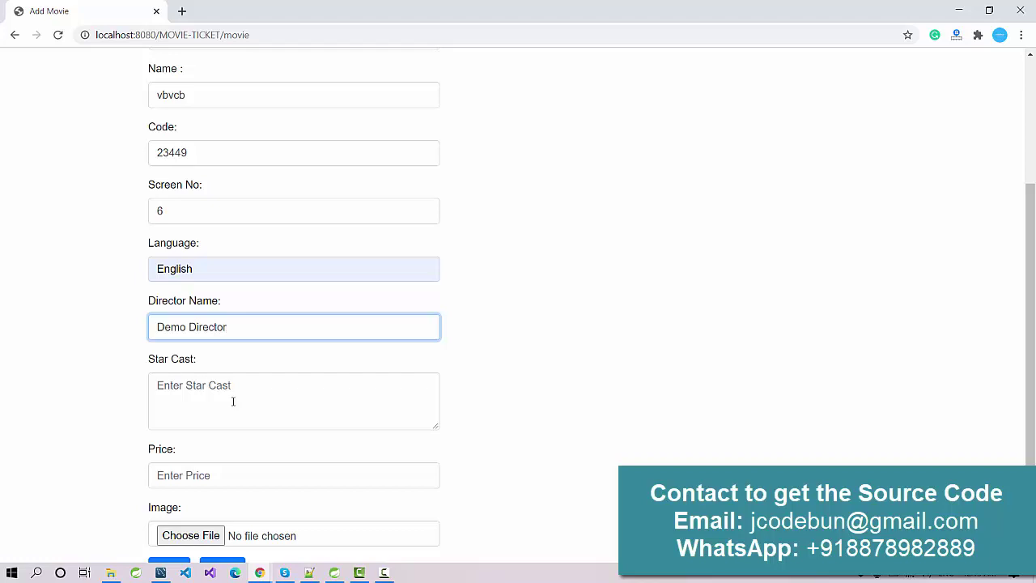
{"action": "left_click", "coordinate": [233, 402]}
{"action": "scroll", "coordinate": [233, 401], "scroll_direction": "down", "scroll_amount": 2}
{"action": "type", "text": "fdgd gfdg"}
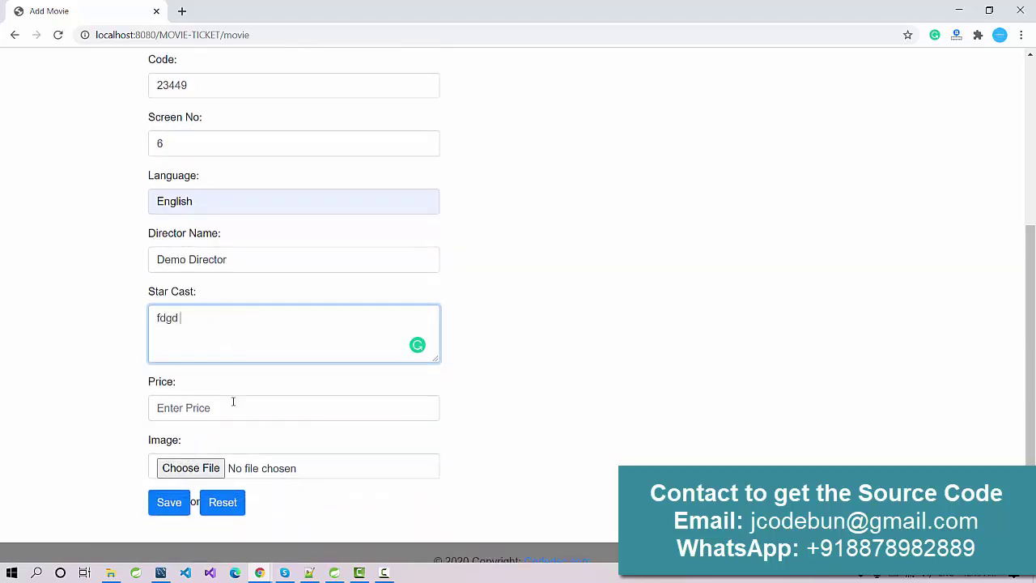
{"action": "left_click", "coordinate": [212, 413]}
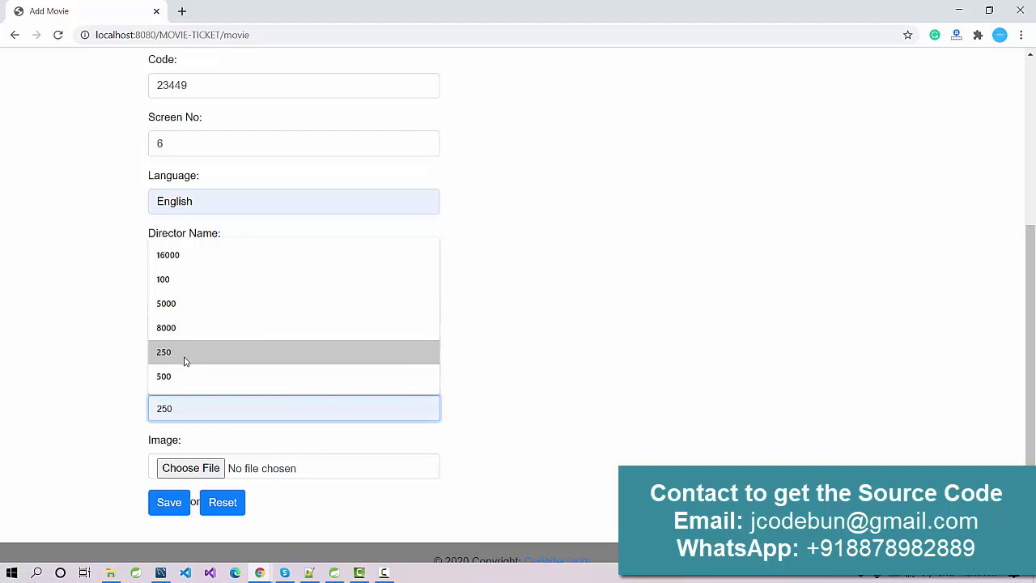
{"action": "left_click", "coordinate": [185, 356]}
Attach the Online Movies image and save the movie
{"action": "left_click", "coordinate": [185, 477]}
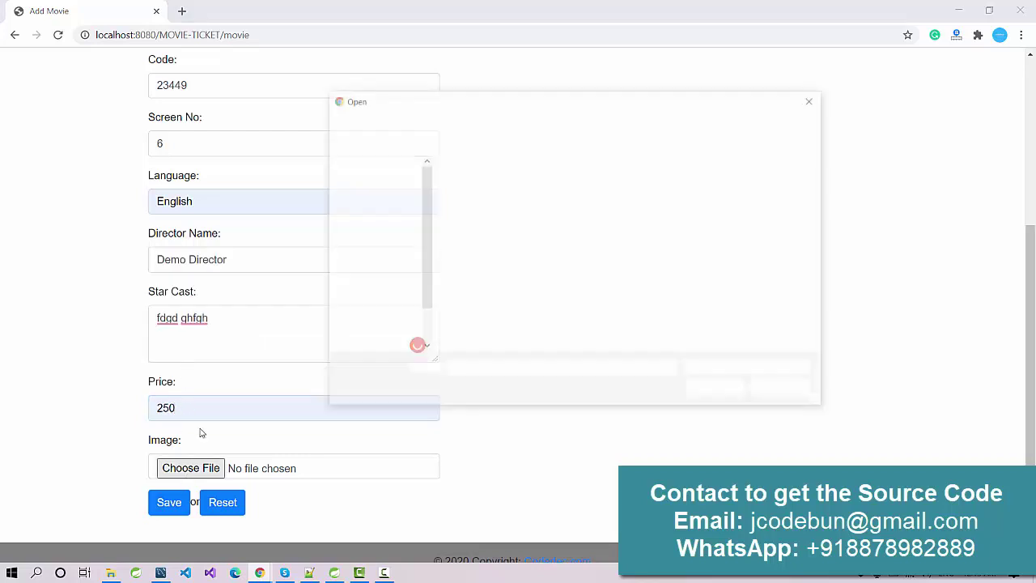
{"action": "left_click", "coordinate": [553, 194]}
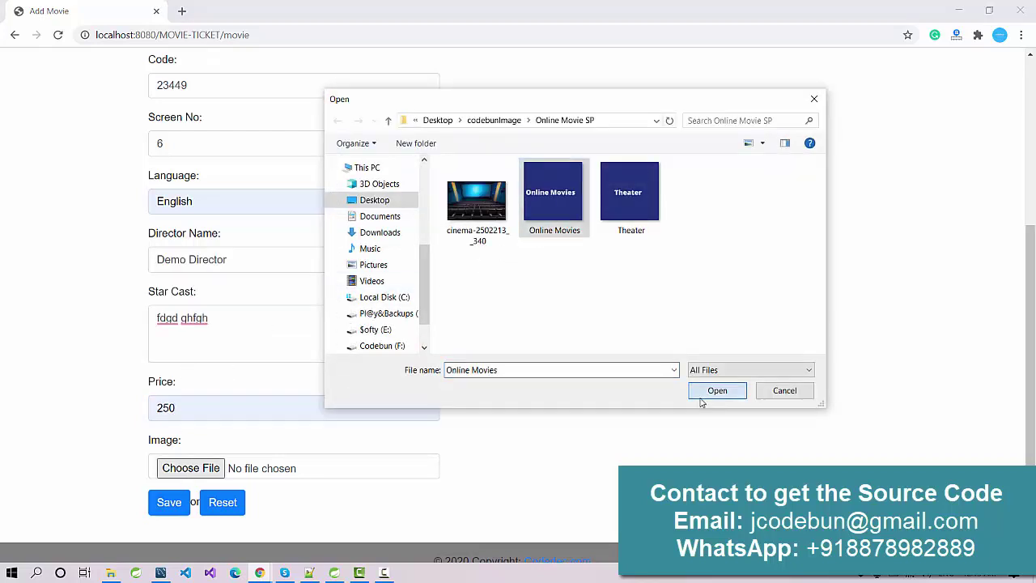
{"action": "left_click", "coordinate": [701, 391]}
{"action": "left_click", "coordinate": [168, 501]}
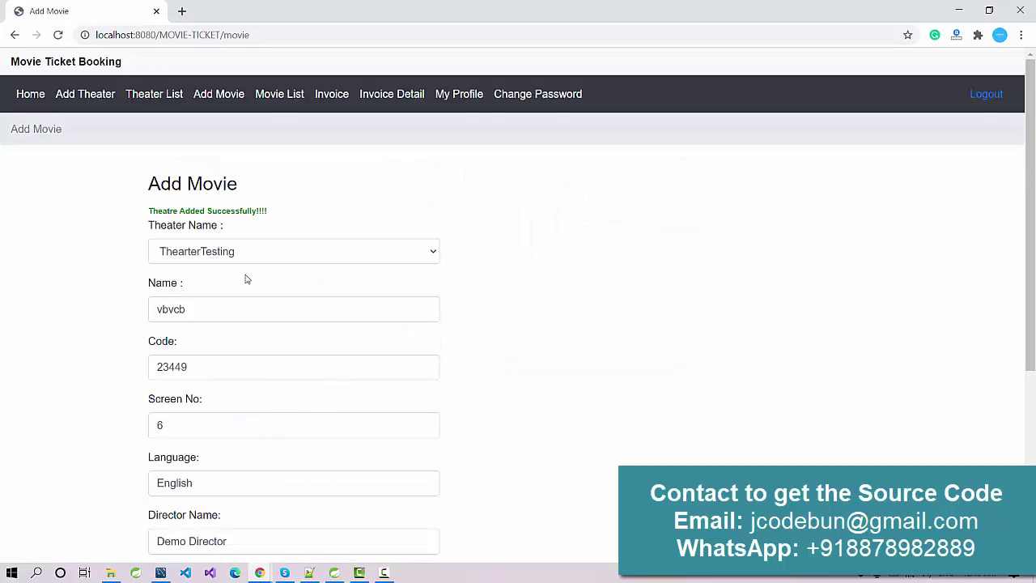
Check the new movie's theater in the Movie List, then go to the Invoice List
{"action": "triple_click", "coordinate": [258, 217]}
{"action": "left_click", "coordinate": [267, 95]}
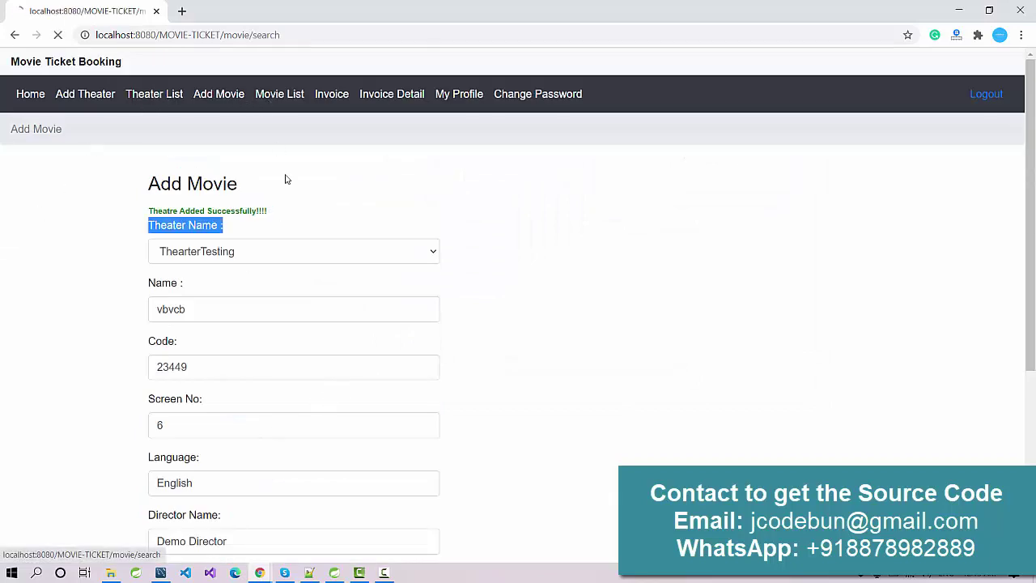
{"action": "scroll", "coordinate": [181, 218], "scroll_direction": "down", "scroll_amount": 3}
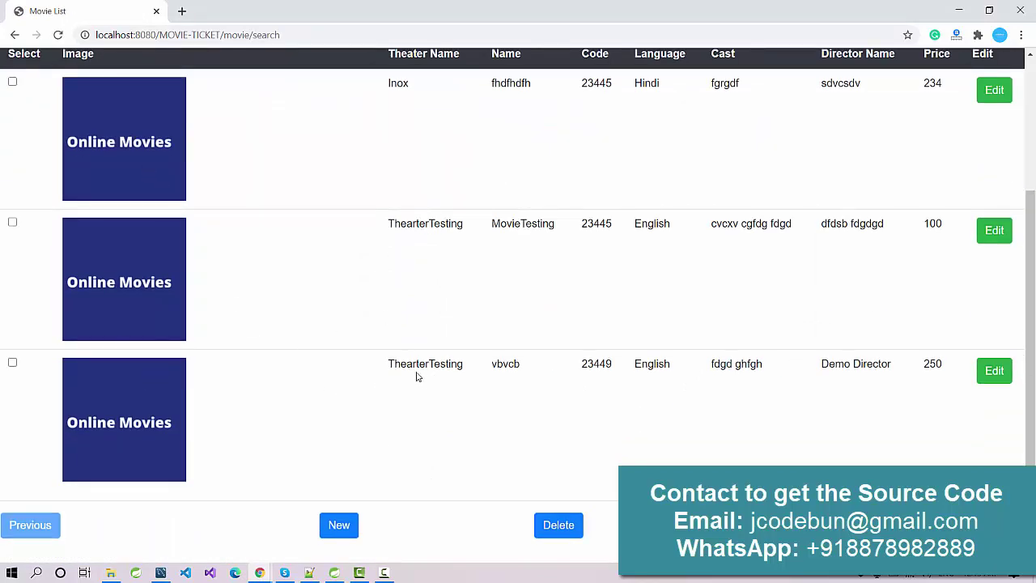
{"action": "left_click_drag", "start_coordinate": [387, 368], "coordinate": [449, 365]}
{"action": "left_click_drag", "start_coordinate": [819, 365], "coordinate": [879, 366]}
{"action": "scroll", "coordinate": [847, 396], "scroll_direction": "up", "scroll_amount": 3}
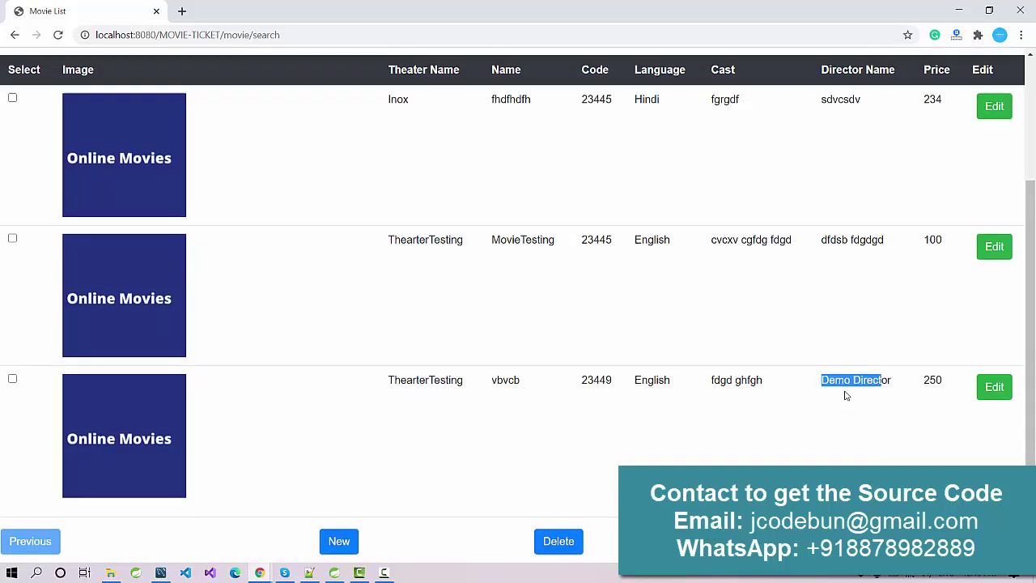
{"action": "scroll", "coordinate": [842, 394], "scroll_direction": "up", "scroll_amount": 1}
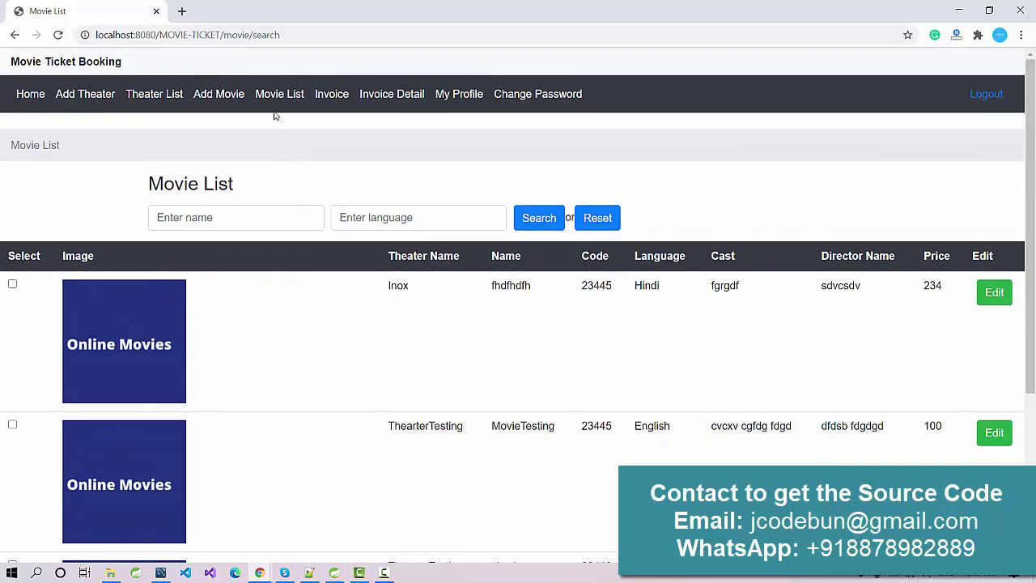
{"action": "left_click", "coordinate": [329, 103]}
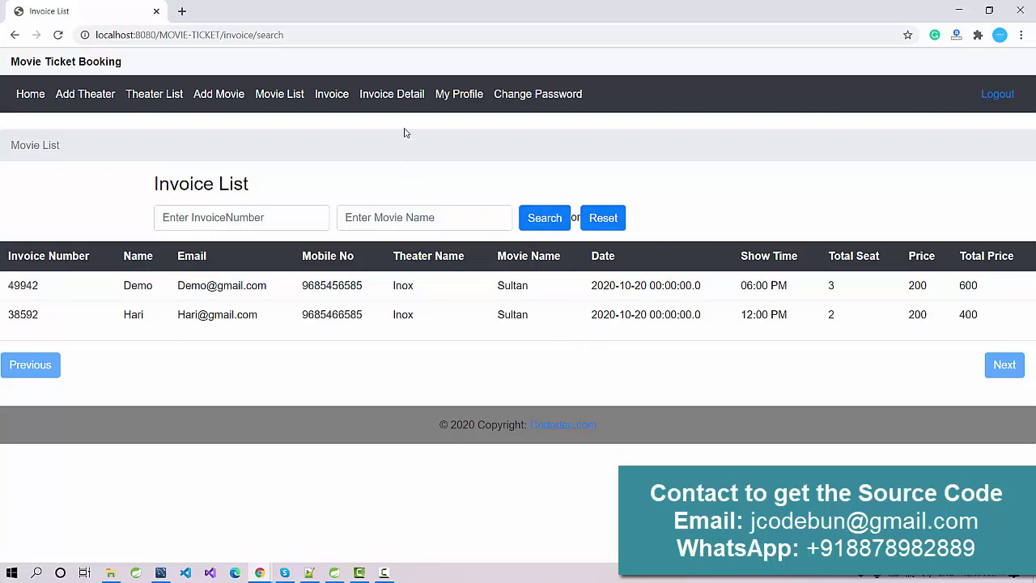
View the admin's profile details, then open the Change Password page
{"action": "left_click", "coordinate": [455, 96]}
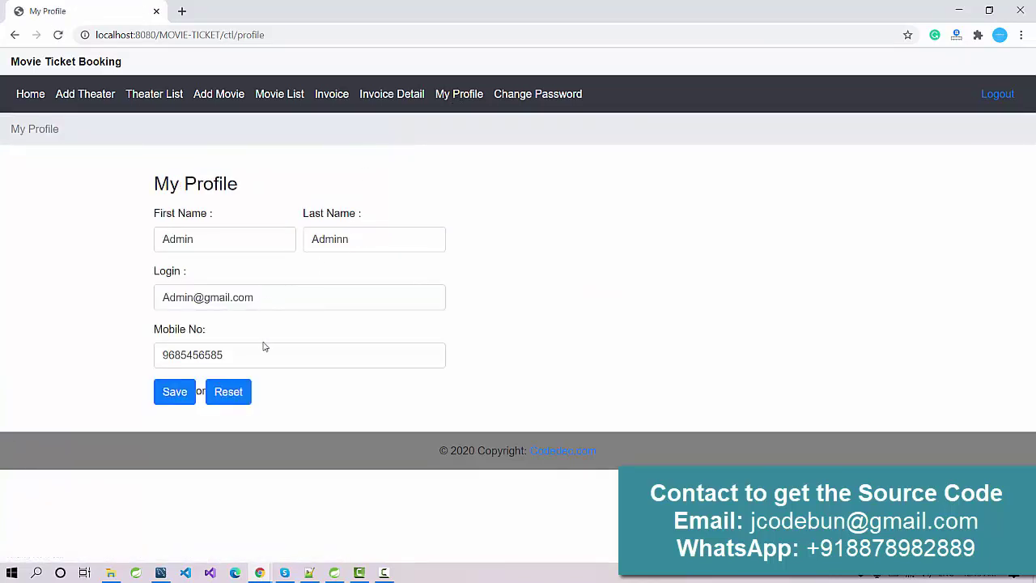
{"action": "left_click", "coordinate": [525, 97]}
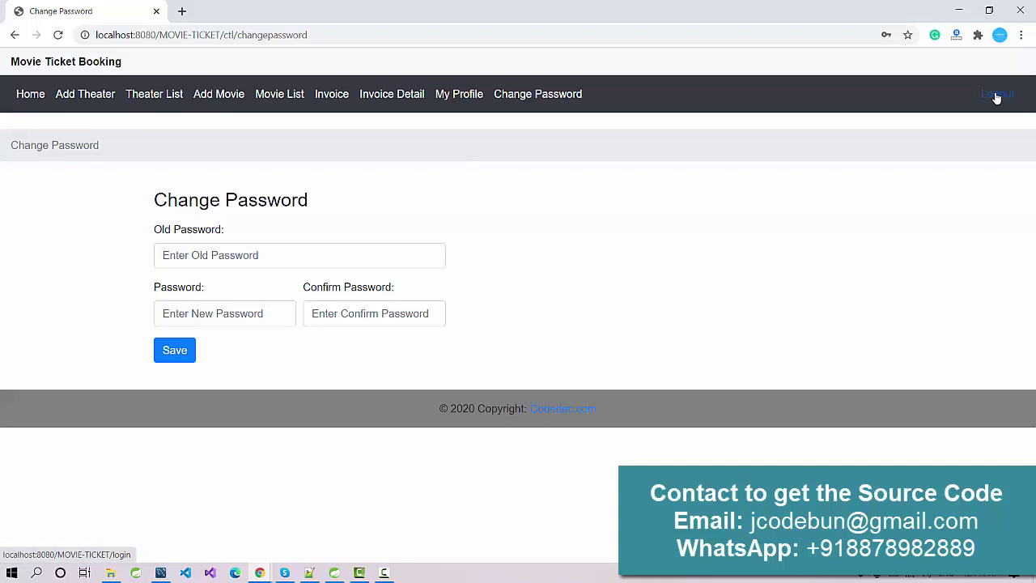
Log the admin out and open the TheaterTesting theatre's movie listing as a visitor
{"action": "left_click", "coordinate": [997, 96]}
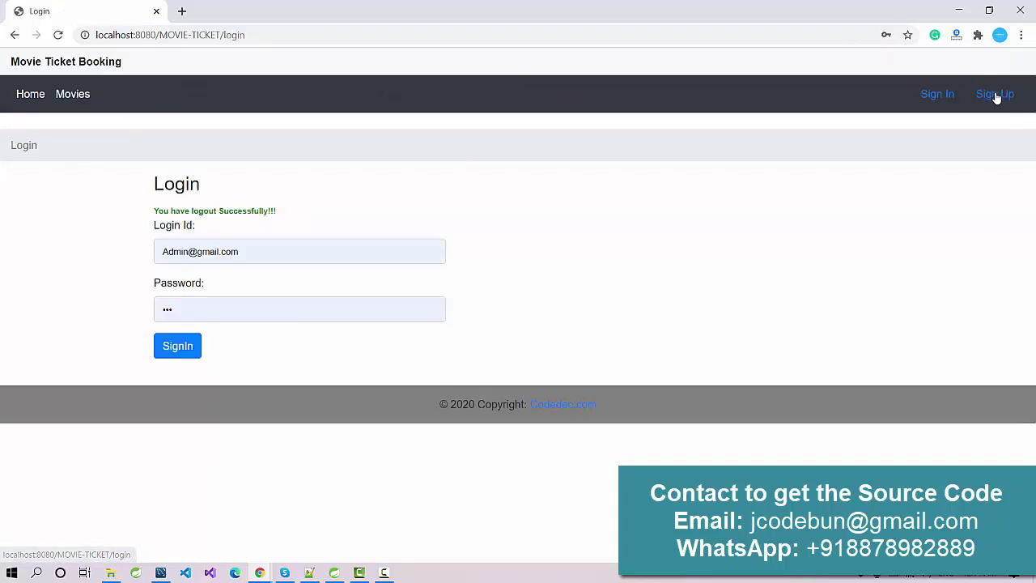
{"action": "left_click", "coordinate": [75, 94]}
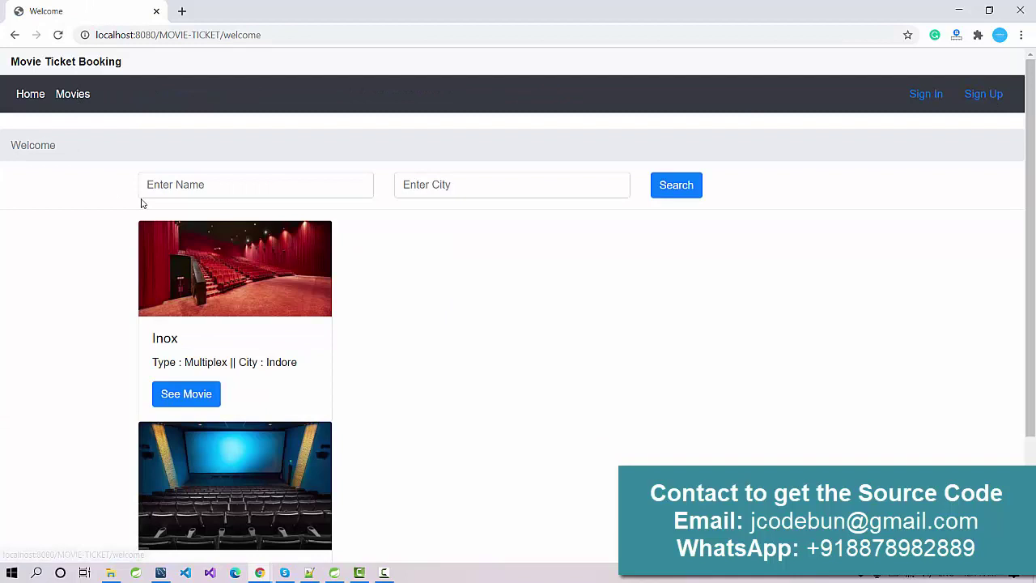
{"action": "scroll", "coordinate": [222, 229], "scroll_direction": "down", "scroll_amount": 2}
{"action": "scroll", "coordinate": [174, 261], "scroll_direction": "down", "scroll_amount": 1}
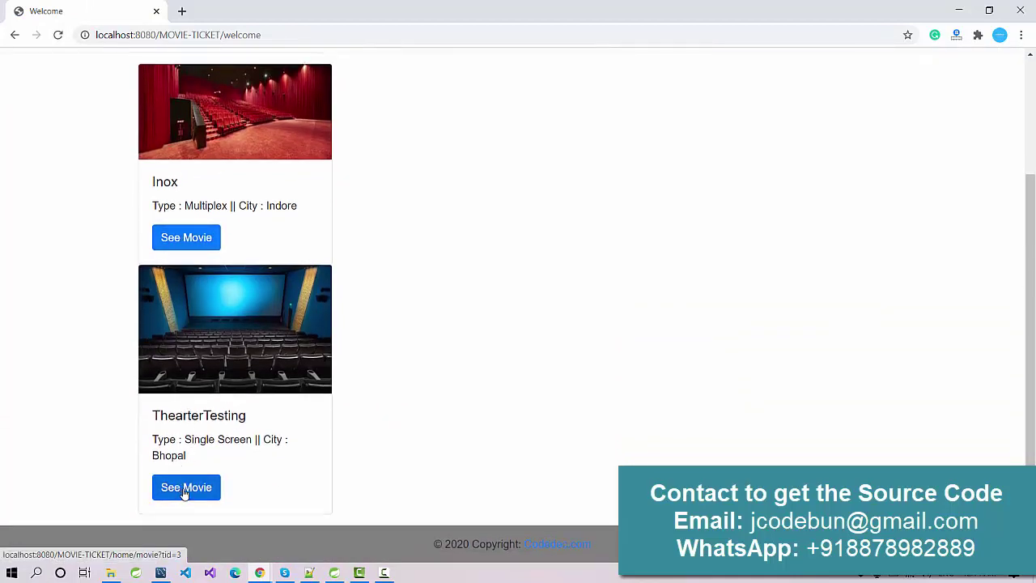
{"action": "left_click", "coordinate": [184, 489]}
Review MovieTesting (100 Rs) and vbvcb (250 Rs), then bring up the Sign Up link's options
{"action": "scroll", "coordinate": [347, 356], "scroll_direction": "down", "scroll_amount": 1}
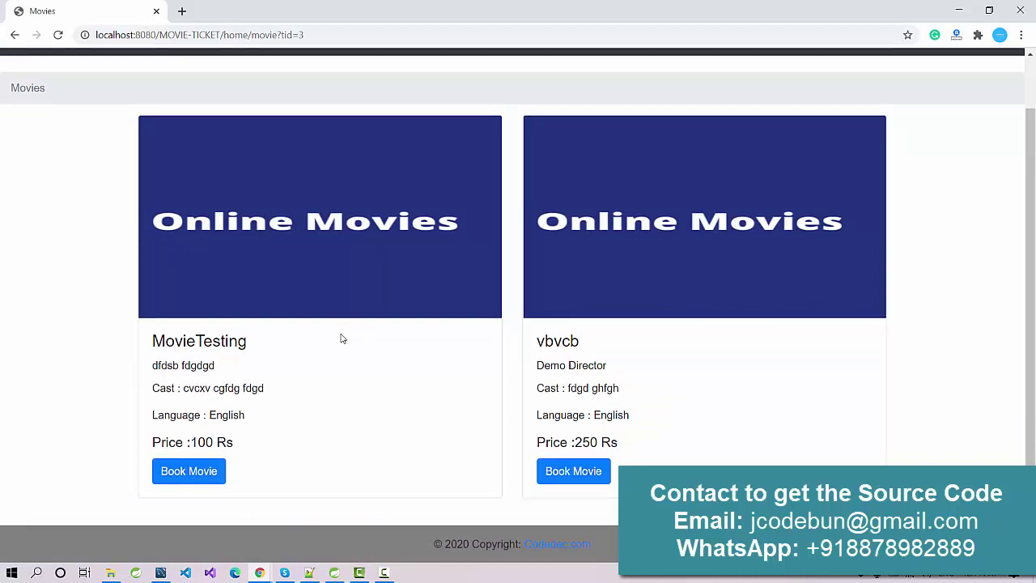
{"action": "scroll", "coordinate": [472, 291], "scroll_direction": "up", "scroll_amount": 1}
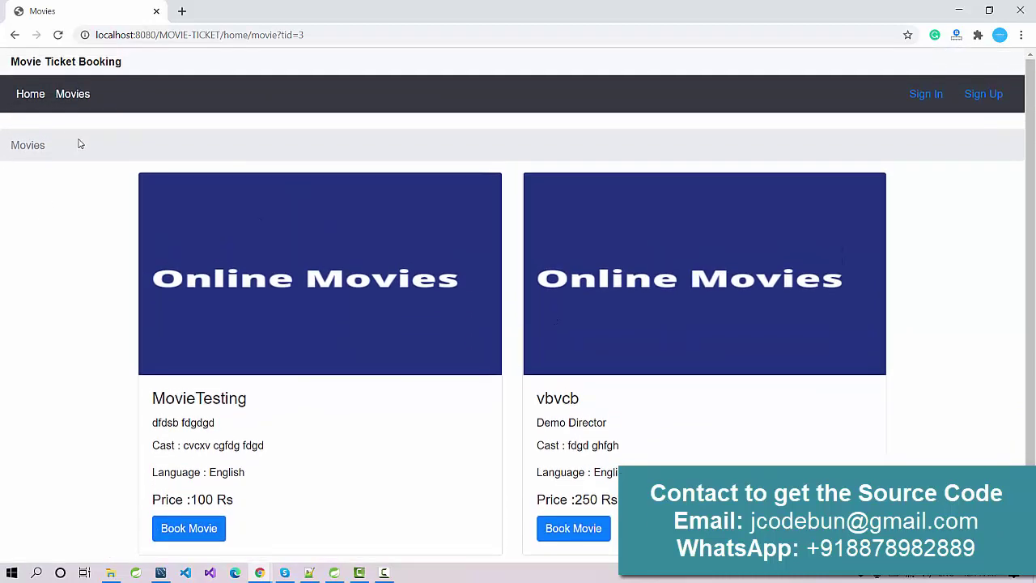
{"action": "scroll", "coordinate": [227, 271], "scroll_direction": "down", "scroll_amount": 1}
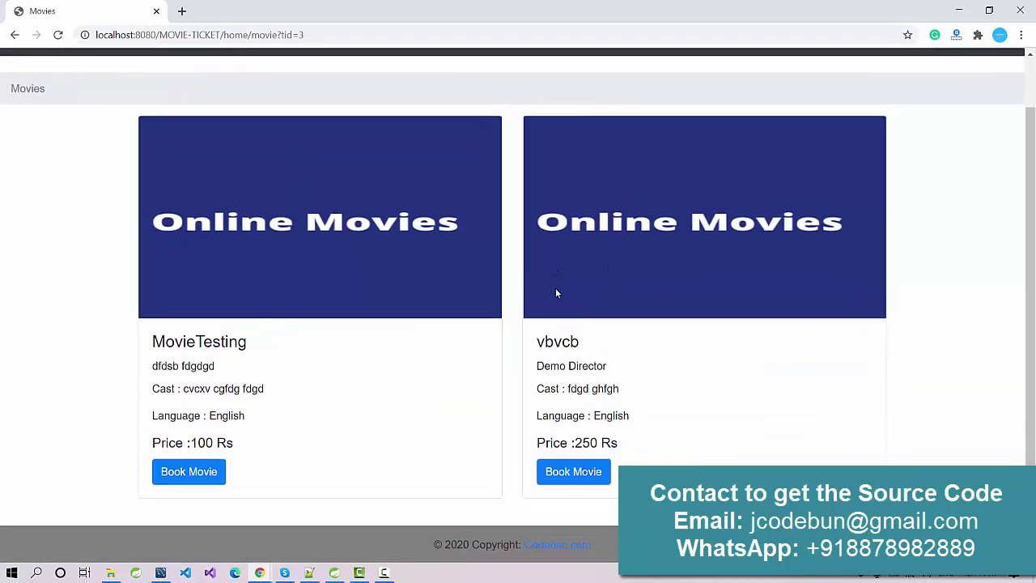
{"action": "scroll", "coordinate": [555, 289], "scroll_direction": "up", "scroll_amount": 1}
{"action": "scroll", "coordinate": [555, 288], "scroll_direction": "down", "scroll_amount": 1}
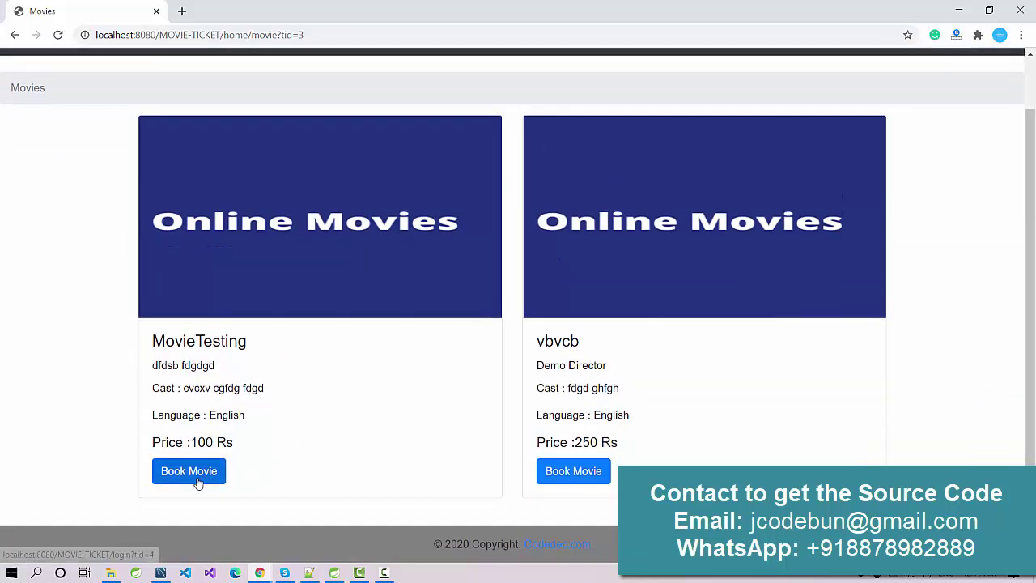
{"action": "scroll", "coordinate": [202, 477], "scroll_direction": "up", "scroll_amount": 1}
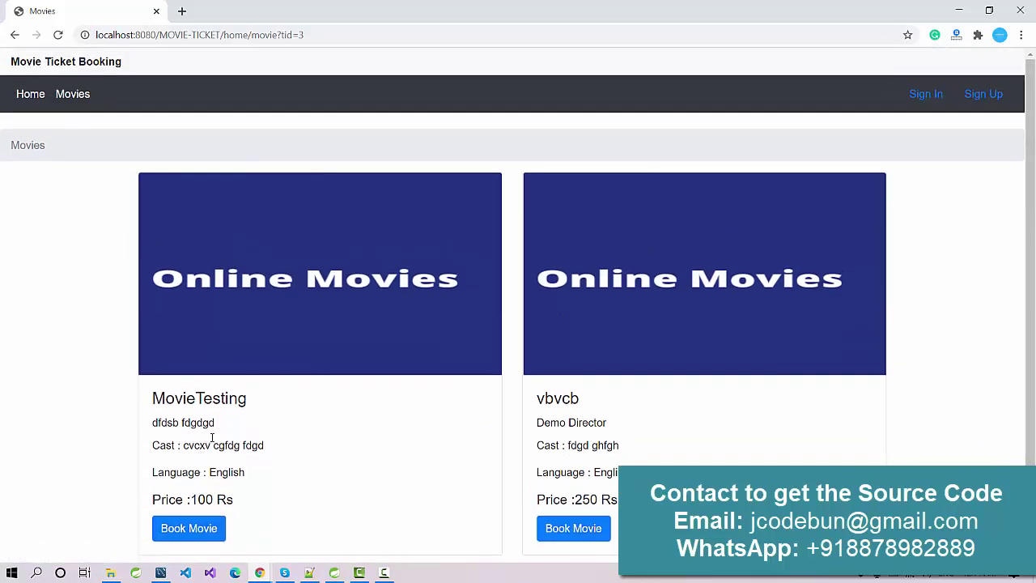
{"action": "scroll", "coordinate": [986, 101], "scroll_direction": "down", "scroll_amount": 1}
{"action": "scroll", "coordinate": [917, 121], "scroll_direction": "up", "scroll_amount": 1}
{"action": "right_click", "coordinate": [977, 97]}
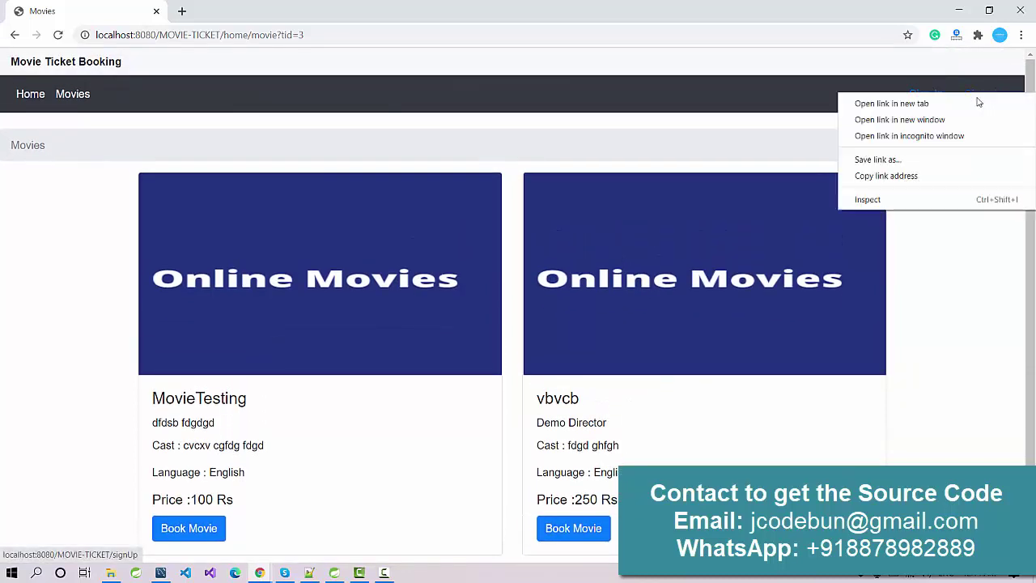
Open Registration in a new tab, then try booking MovieTesting, which redirects to Login
{"action": "left_click", "coordinate": [969, 105]}
{"action": "left_click", "coordinate": [234, 10]}
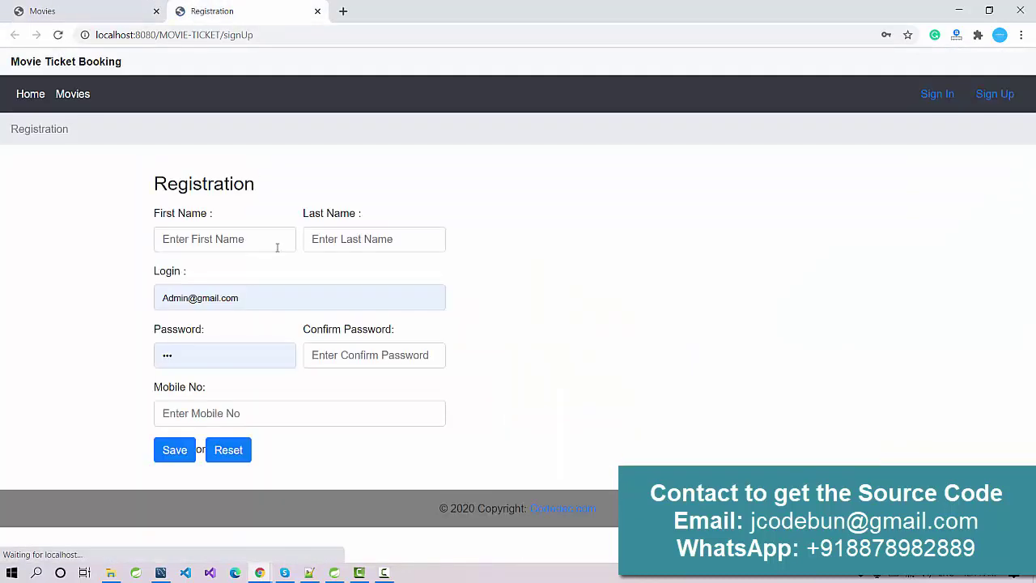
{"action": "left_click", "coordinate": [90, 11]}
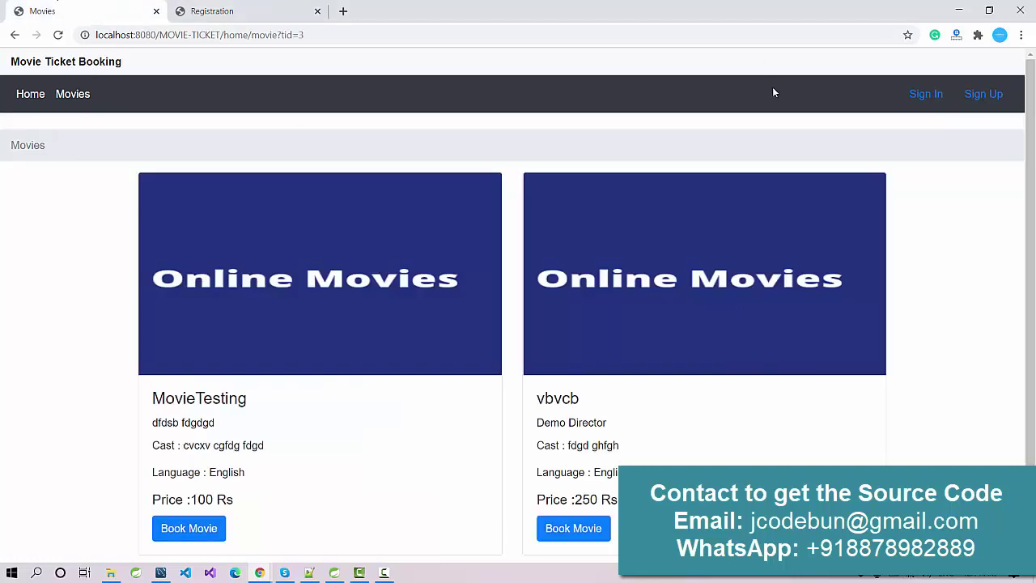
{"action": "scroll", "coordinate": [247, 462], "scroll_direction": "down", "scroll_amount": 1}
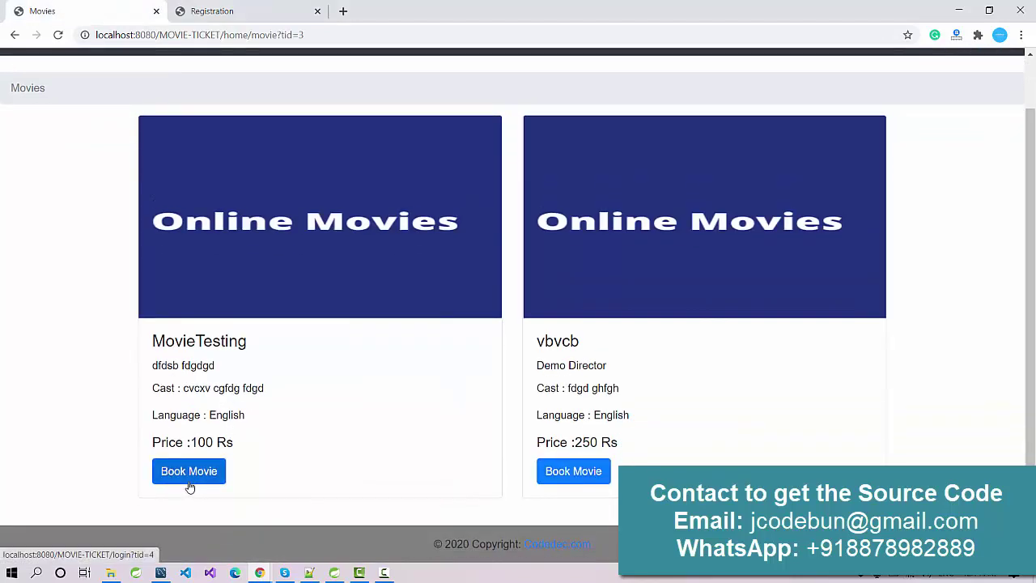
{"action": "left_click", "coordinate": [191, 483]}
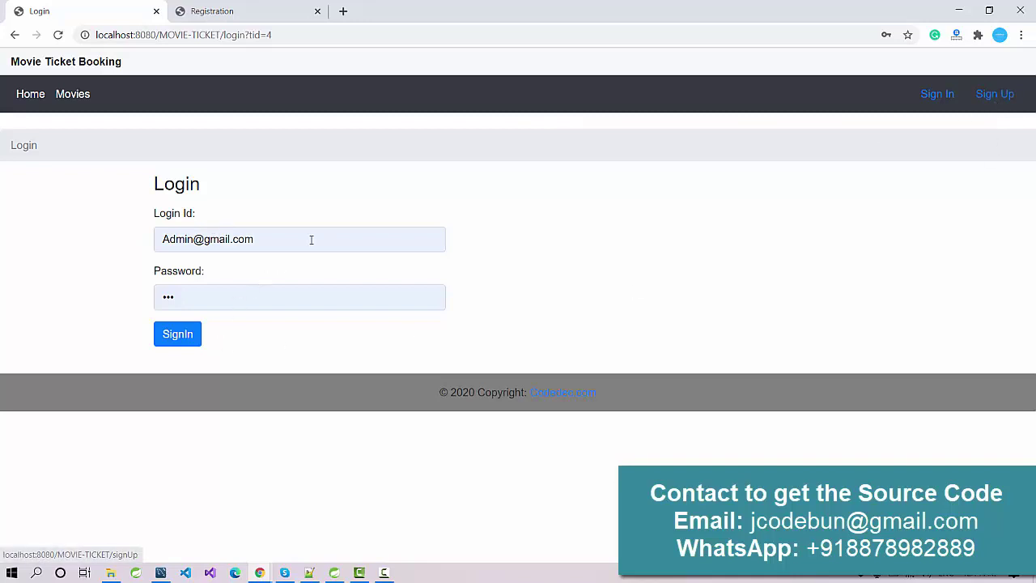
Recheck the registration form, return to the login tab, and bring MySQL Workbench forward
{"action": "left_click", "coordinate": [215, 8]}
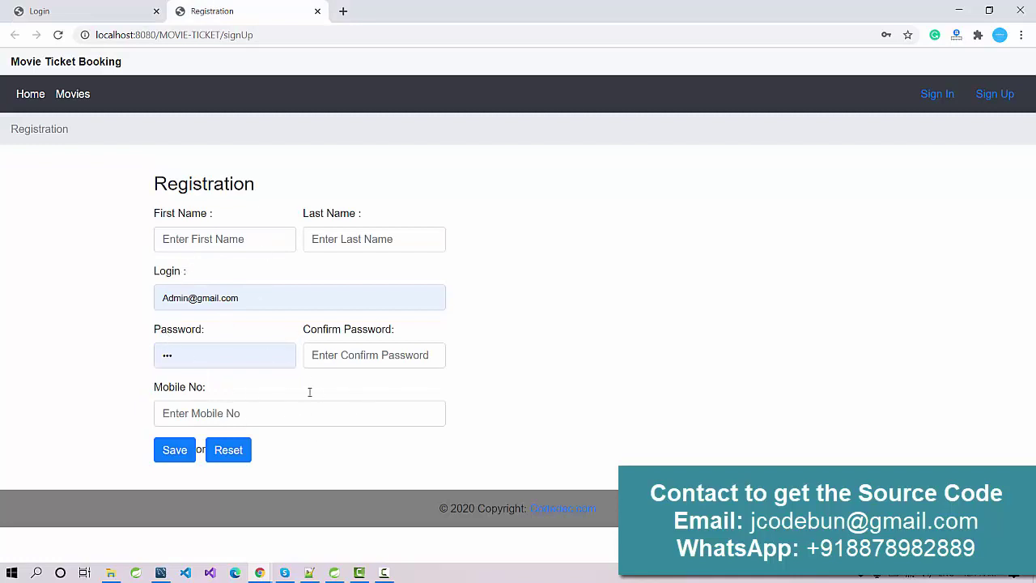
{"action": "left_click", "coordinate": [112, 8]}
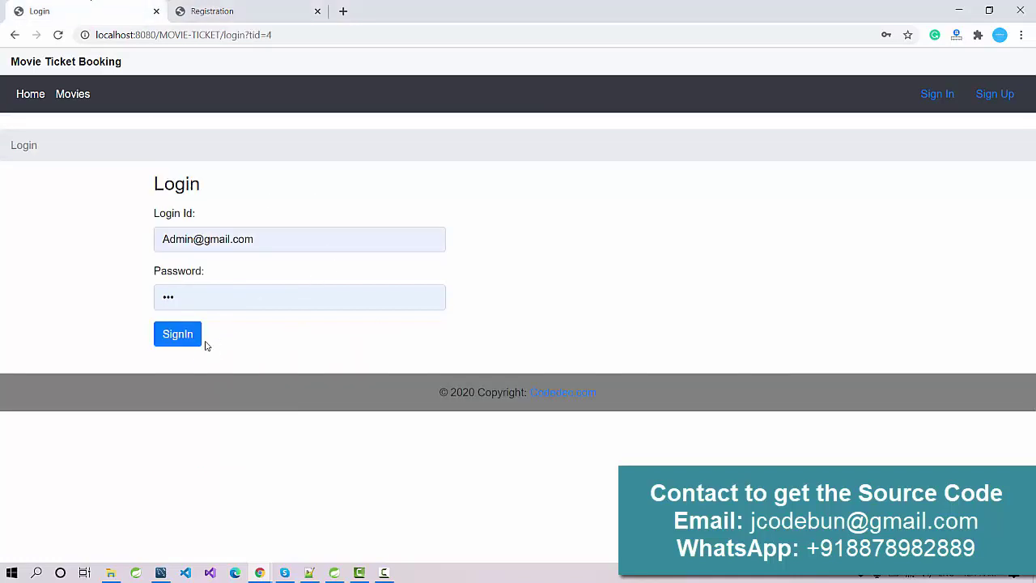
{"action": "left_click", "coordinate": [160, 573]}
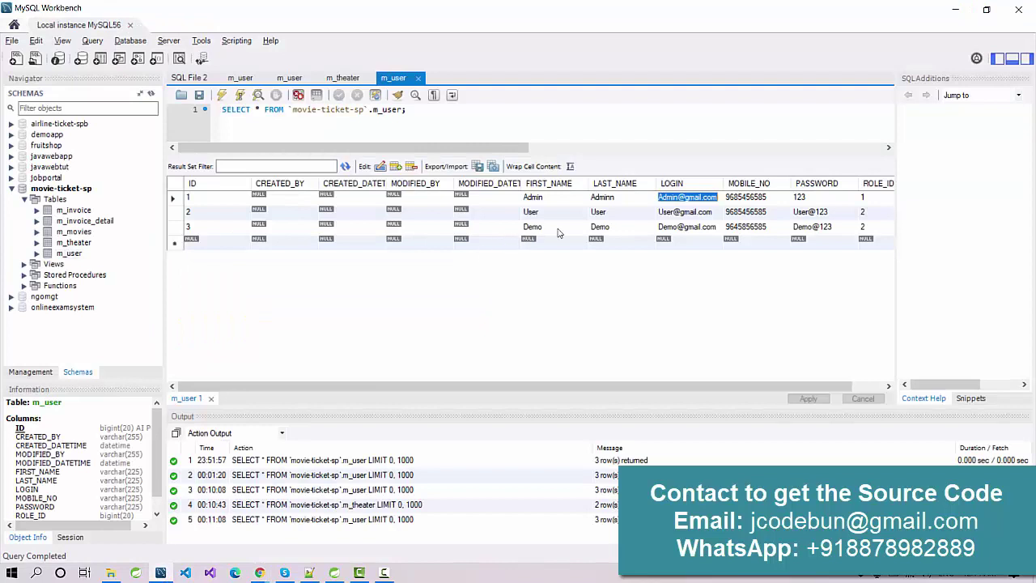
Copy the second m_user account's login and password from Workbench into Chrome's login form
{"action": "left_click", "coordinate": [688, 214]}
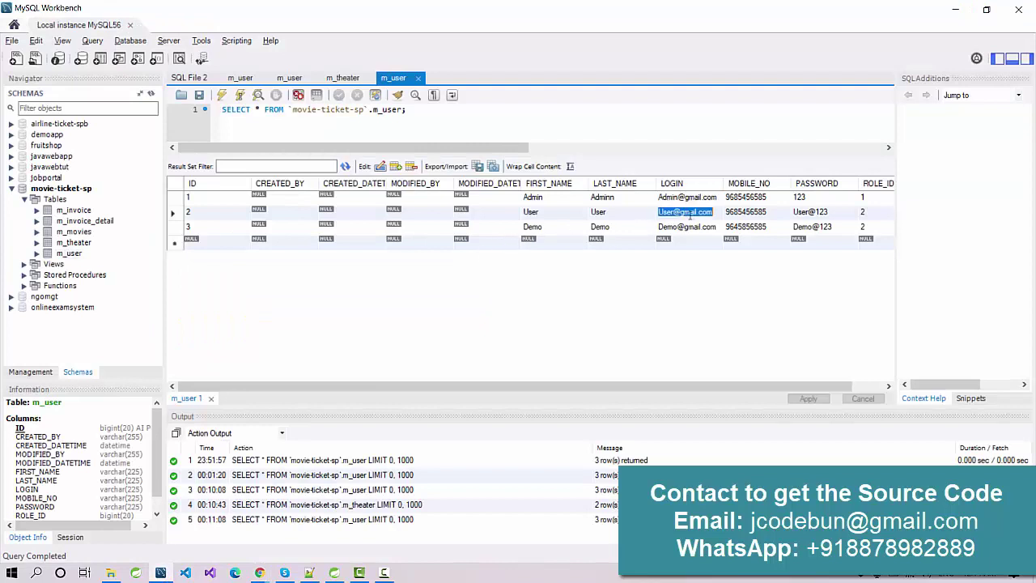
{"action": "key", "text": "alt+Tab"}
{"action": "key", "text": "alt+Tab"}
{"action": "key", "text": "alt+Tab"}
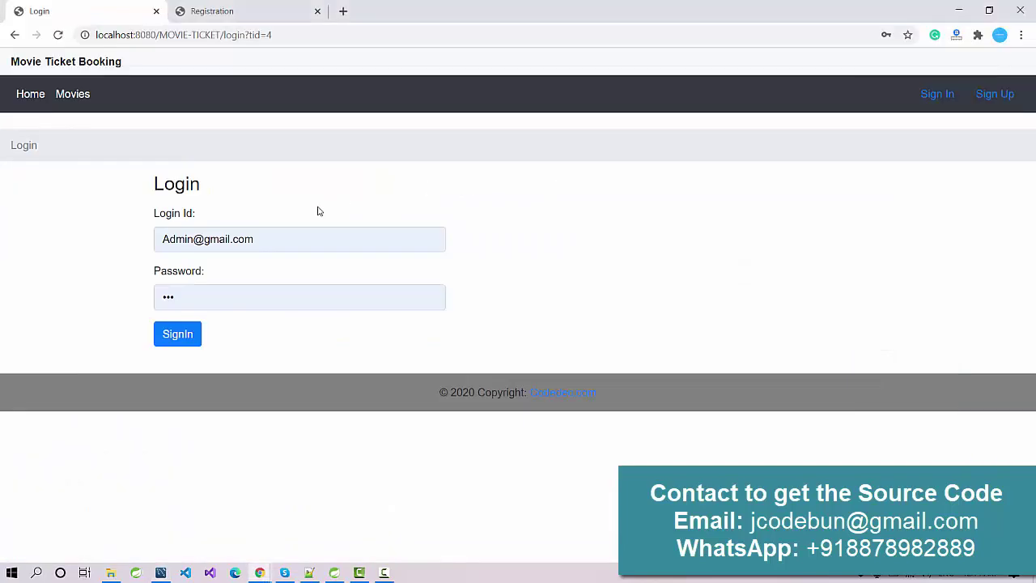
{"action": "key", "text": "ctrl+a"}
{"action": "key", "text": "ctrl+v"}
{"action": "key", "text": "alt+Tab"}
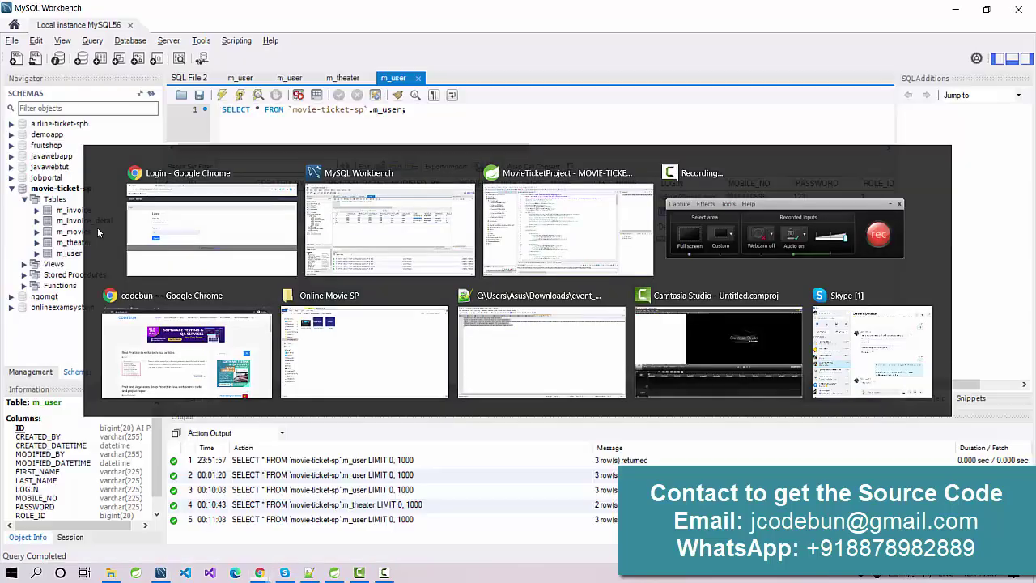
{"action": "double_click", "coordinate": [817, 213]}
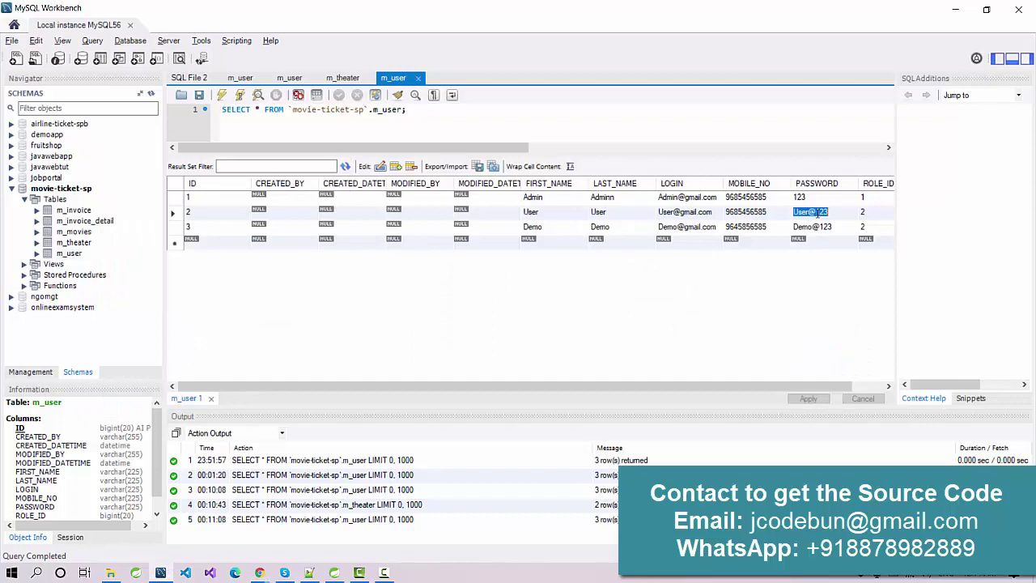
{"action": "key", "text": "alt+Tab"}
Sign in as the second user with the pasted password and let Chrome save the login
{"action": "left_click", "coordinate": [233, 298]}
{"action": "key", "text": "ctrl+a"}
{"action": "key", "text": "ctrl+v"}
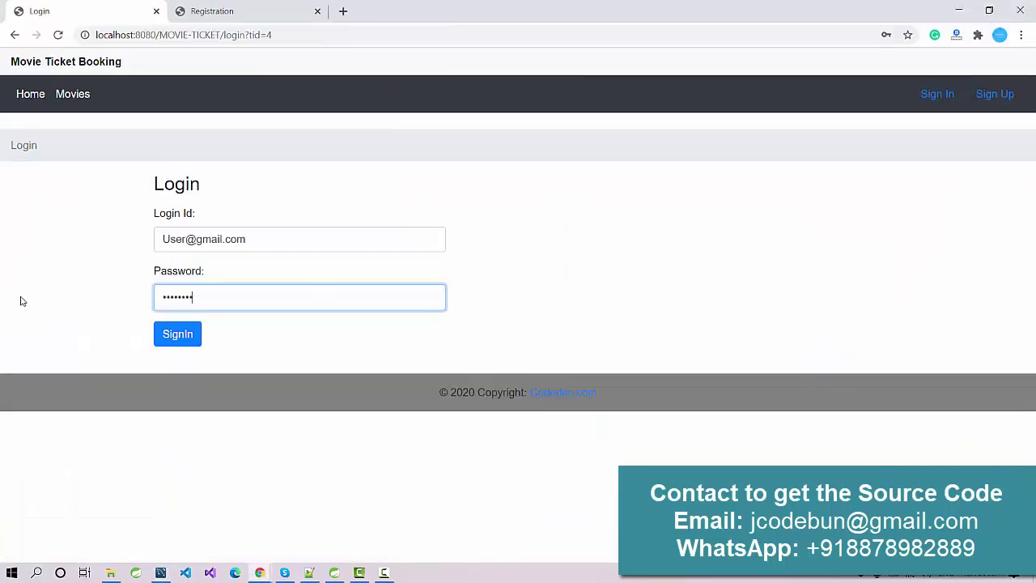
{"action": "left_click", "coordinate": [179, 336]}
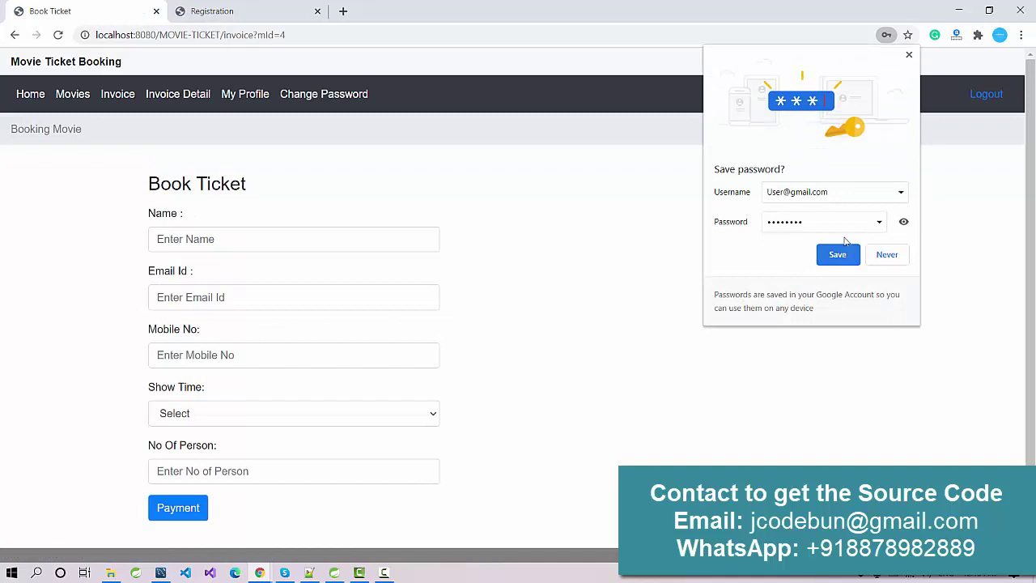
{"action": "left_click", "coordinate": [837, 261]}
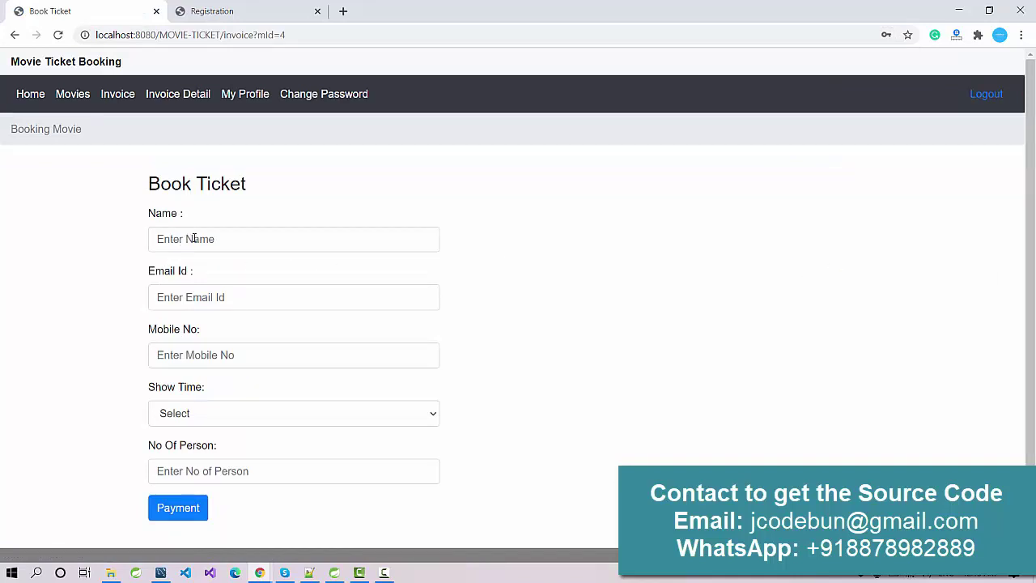
Enter the customer's name, e-mail and mobile number in the booking form
{"action": "left_click", "coordinate": [193, 238]}
{"action": "left_click", "coordinate": [110, 267]}
{"action": "left_click", "coordinate": [217, 239]}
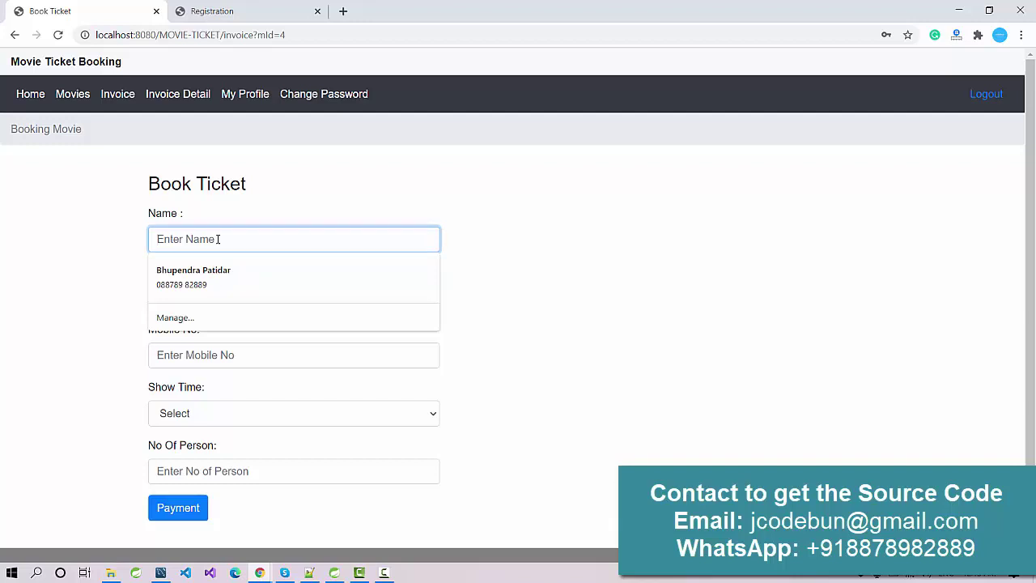
{"action": "left_click", "coordinate": [121, 248]}
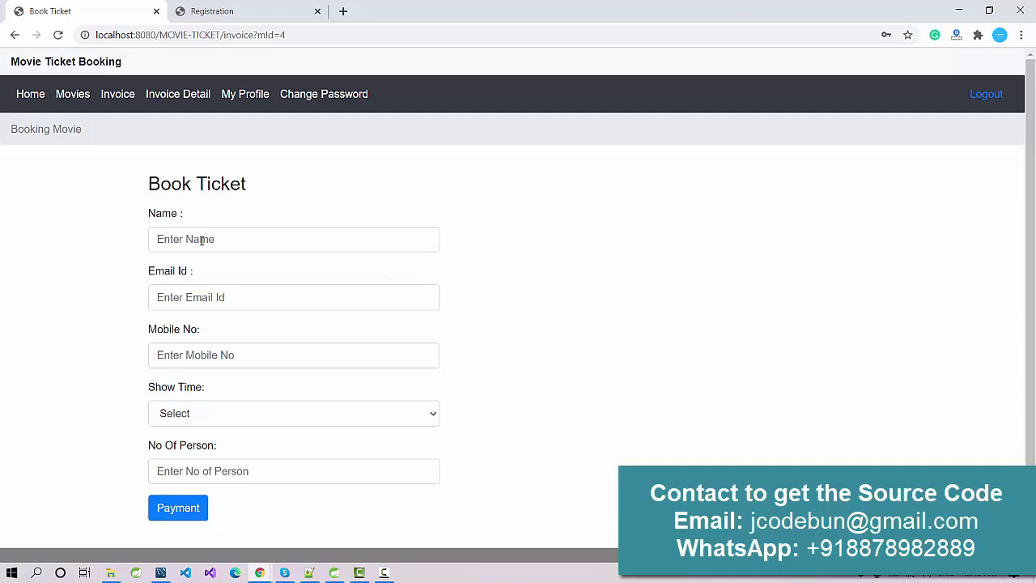
{"action": "left_click", "coordinate": [202, 240]}
{"action": "type", "text": "Jim"}
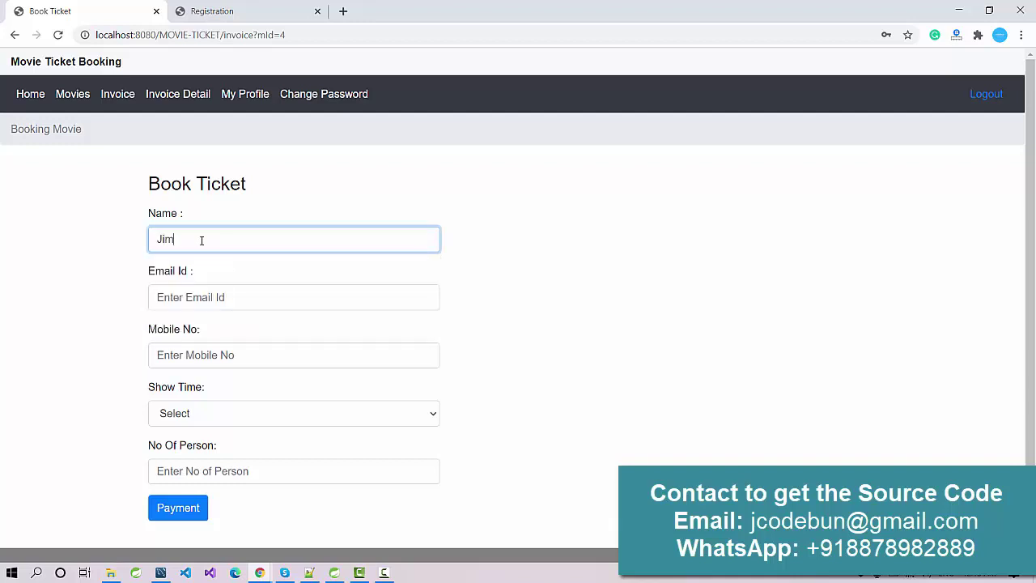
{"action": "left_click", "coordinate": [189, 291]}
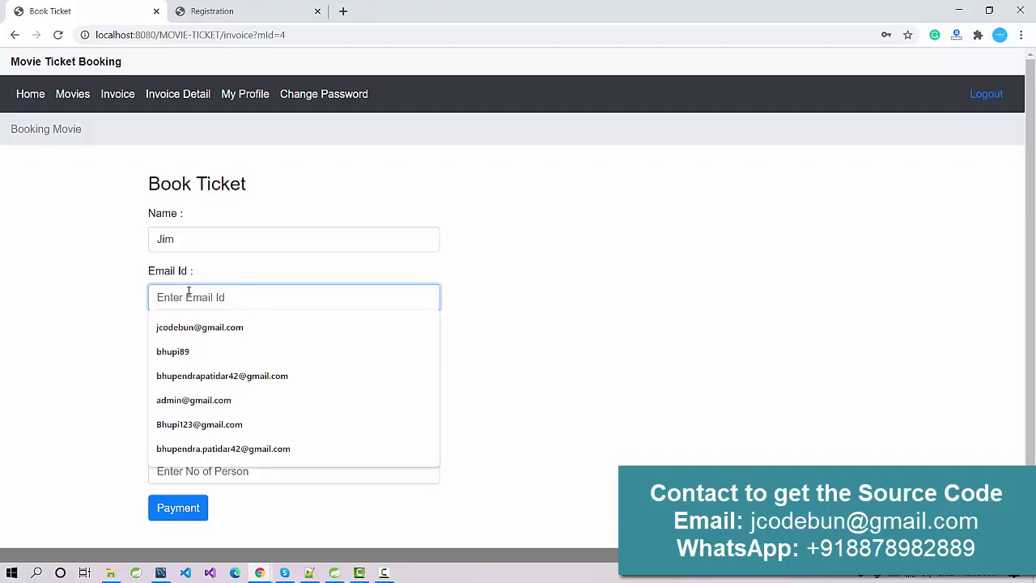
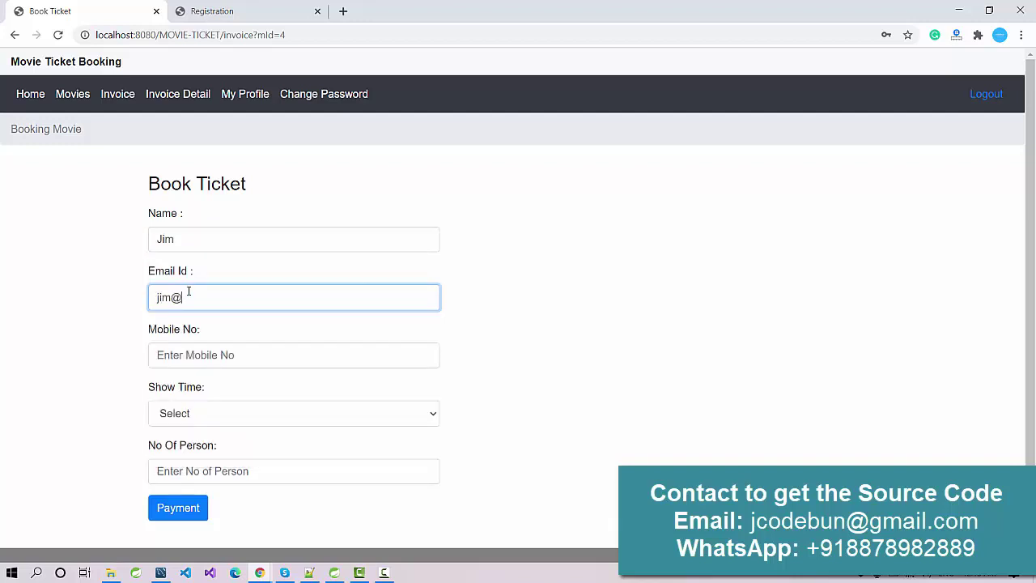
{"action": "key", "text": "Tab"}
{"action": "type", "text": "858585"}
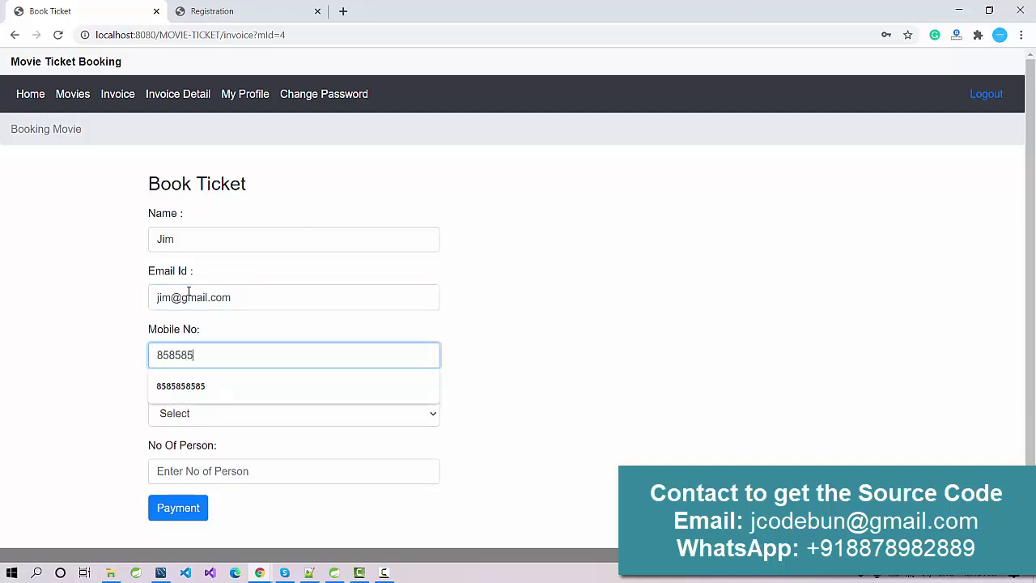
{"action": "type", "text": "8585"}
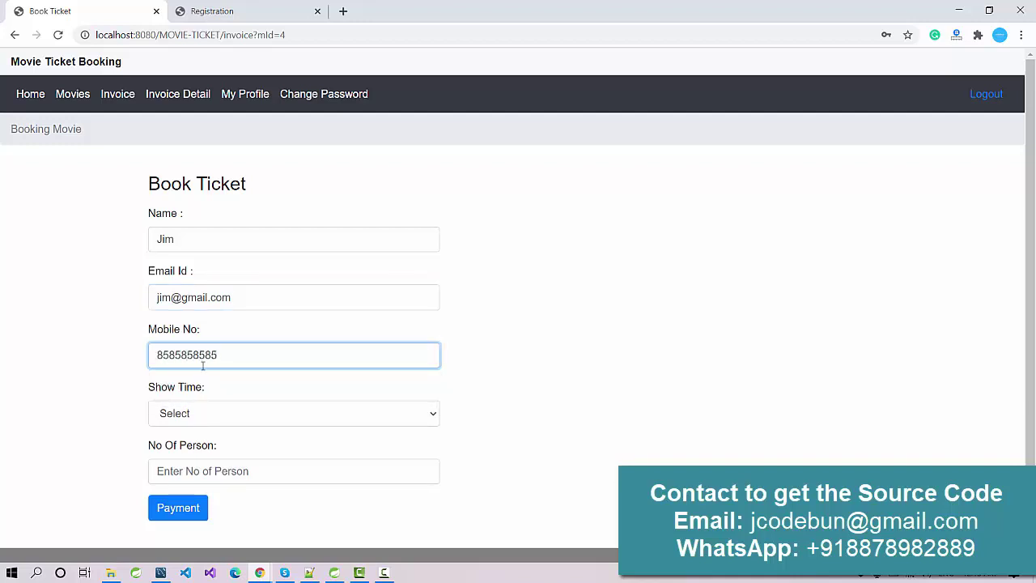
Choose the 09:00 PM show for 3 persons and submit the booking for payment
{"action": "left_click", "coordinate": [208, 413]}
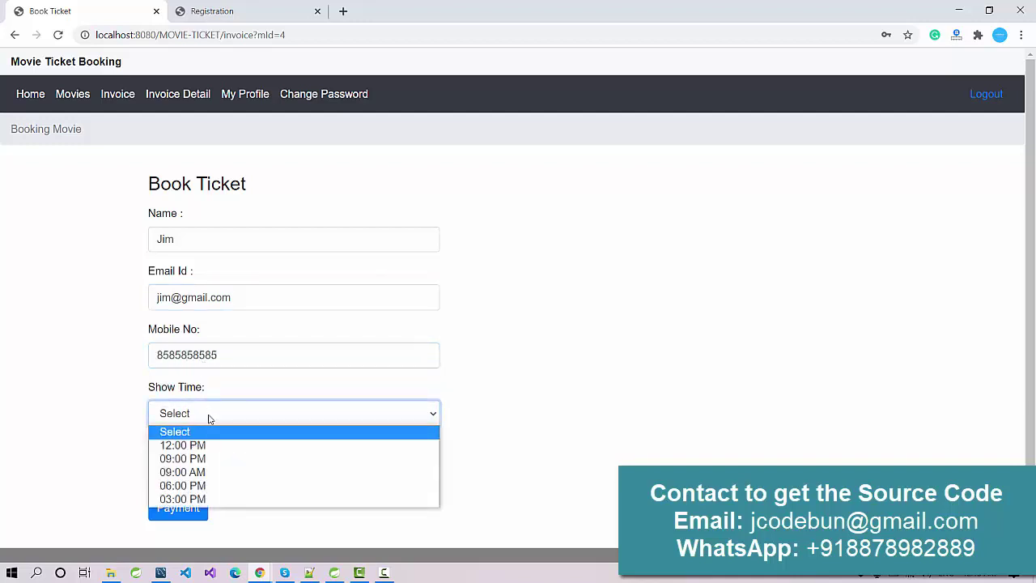
{"action": "left_click", "coordinate": [198, 461]}
{"action": "scroll", "coordinate": [259, 415], "scroll_direction": "down", "scroll_amount": 1}
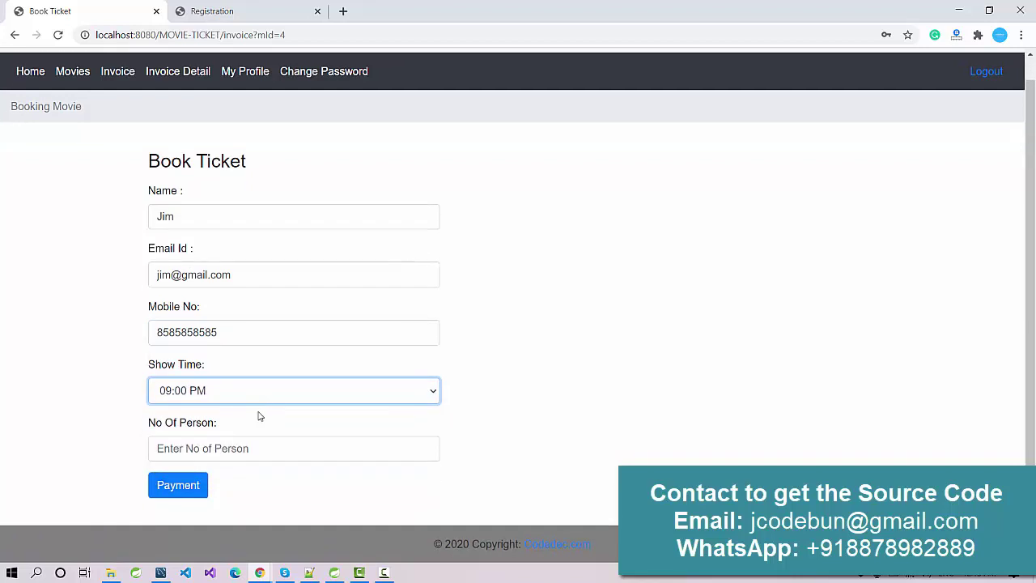
{"action": "left_click", "coordinate": [224, 447]}
{"action": "type", "text": "3"}
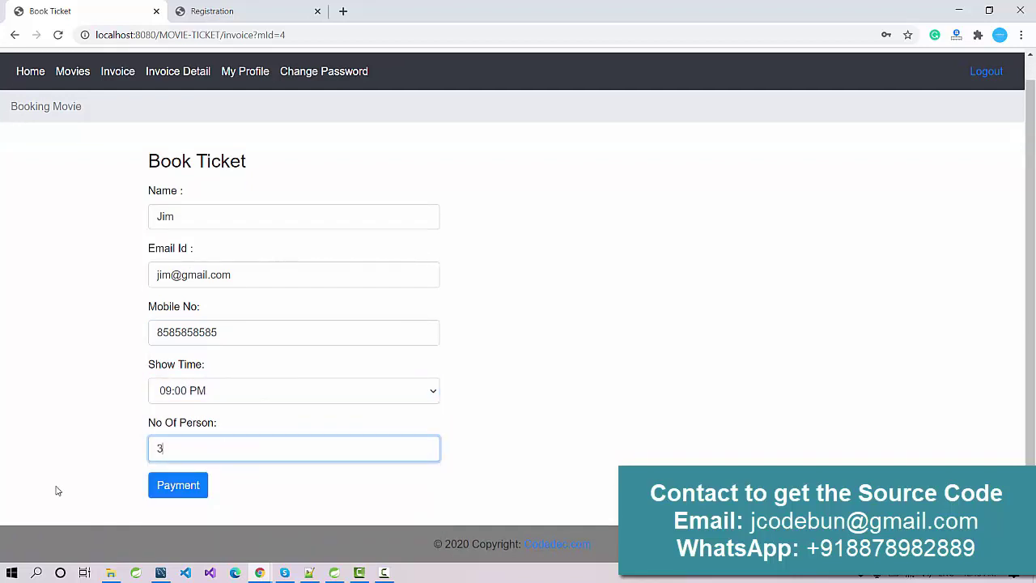
{"action": "left_click", "coordinate": [183, 495]}
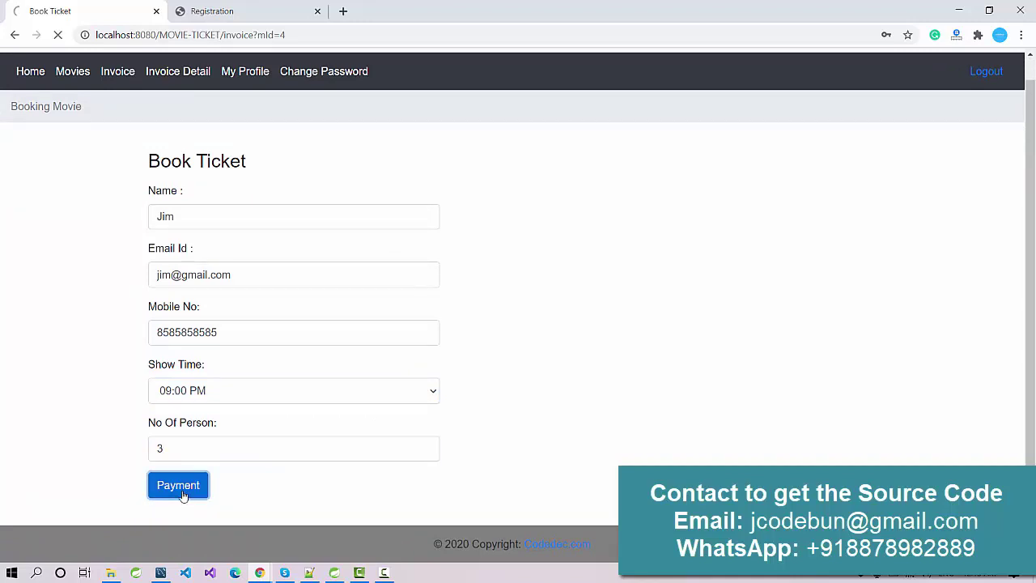
Enter the card number, card holder name and expiry month 04
{"action": "left_click", "coordinate": [220, 239]}
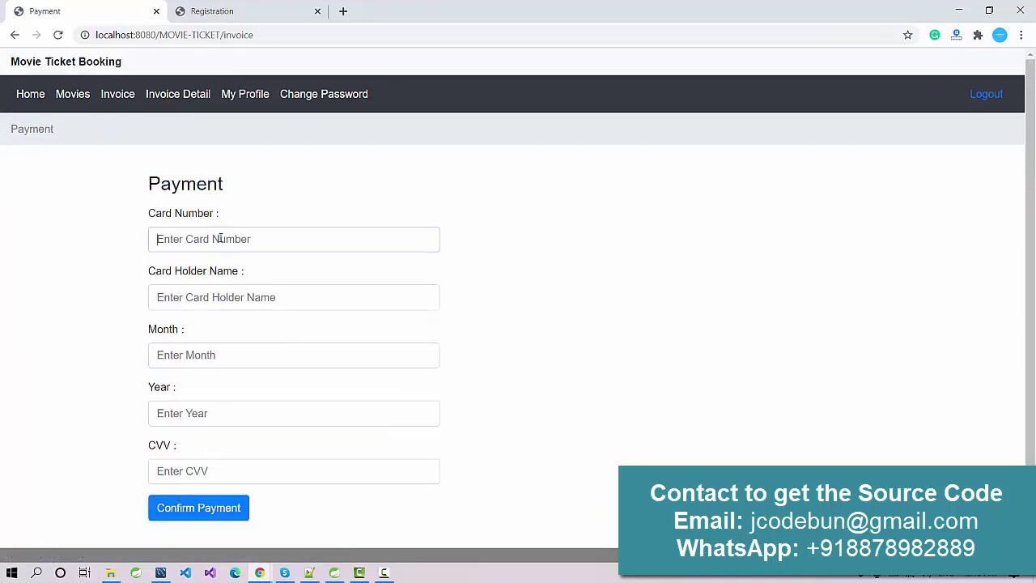
{"action": "type", "text": "45353"}
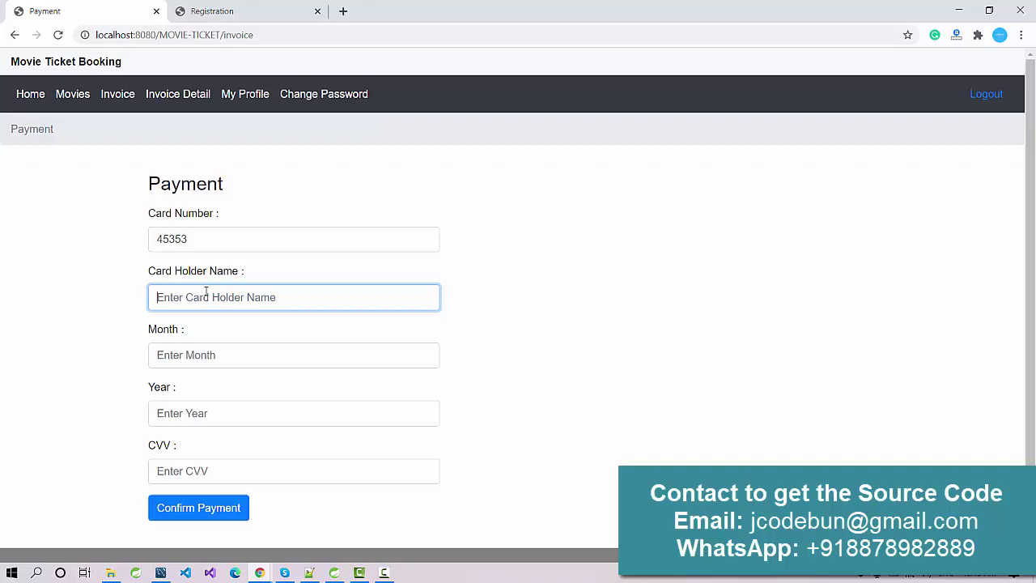
{"action": "type", "text": "fgfdg"}
{"action": "left_click", "coordinate": [188, 361]}
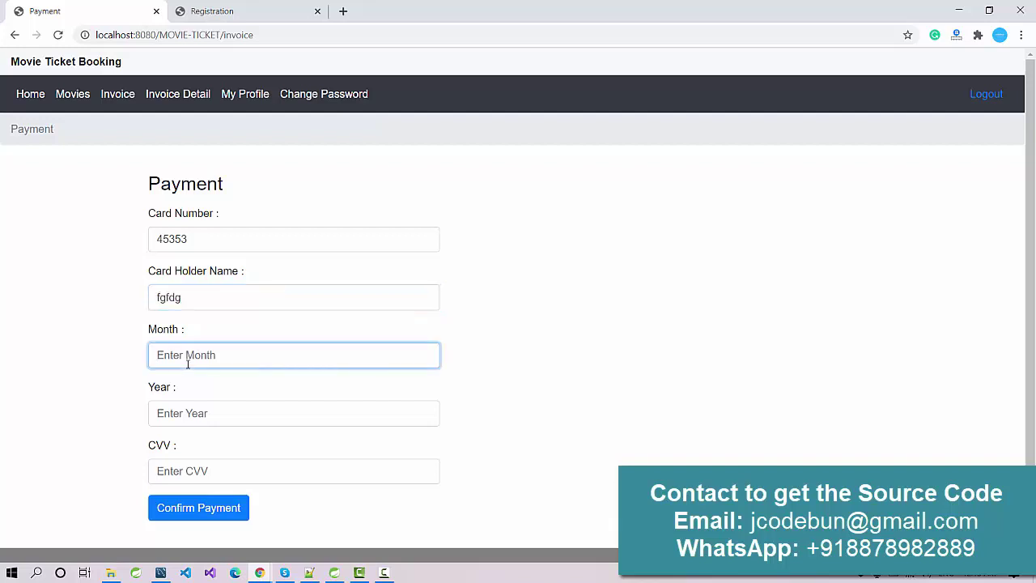
{"action": "type", "text": "4"}
{"action": "key", "text": "BackSpace"}
{"action": "type", "text": "04"}
Add expiry year 2023 and the CVV, then confirm the payment
{"action": "left_click", "coordinate": [191, 417]}
{"action": "left_click", "coordinate": [191, 417]}
{"action": "type", "text": "2023"}
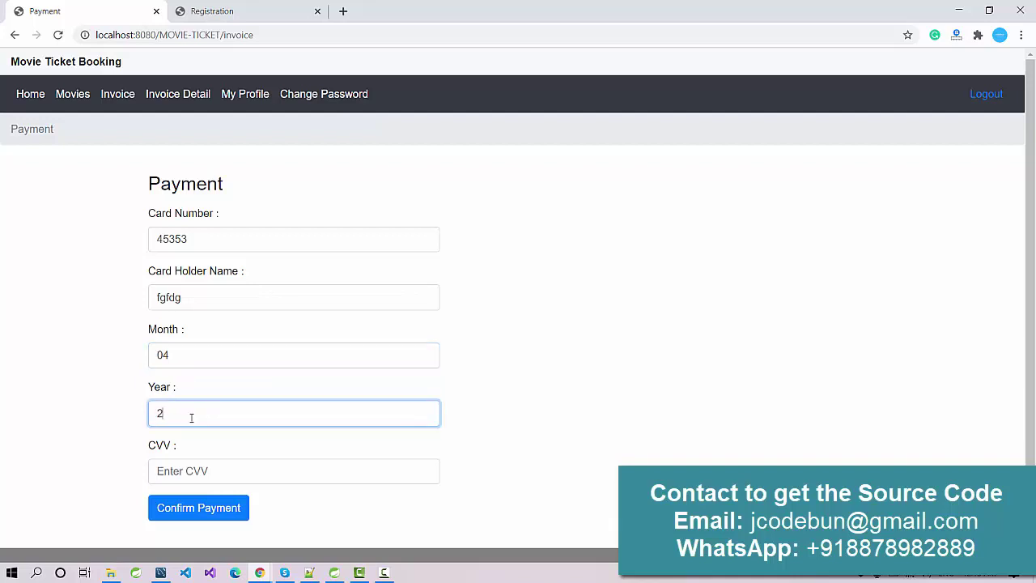
{"action": "left_click", "coordinate": [188, 465]}
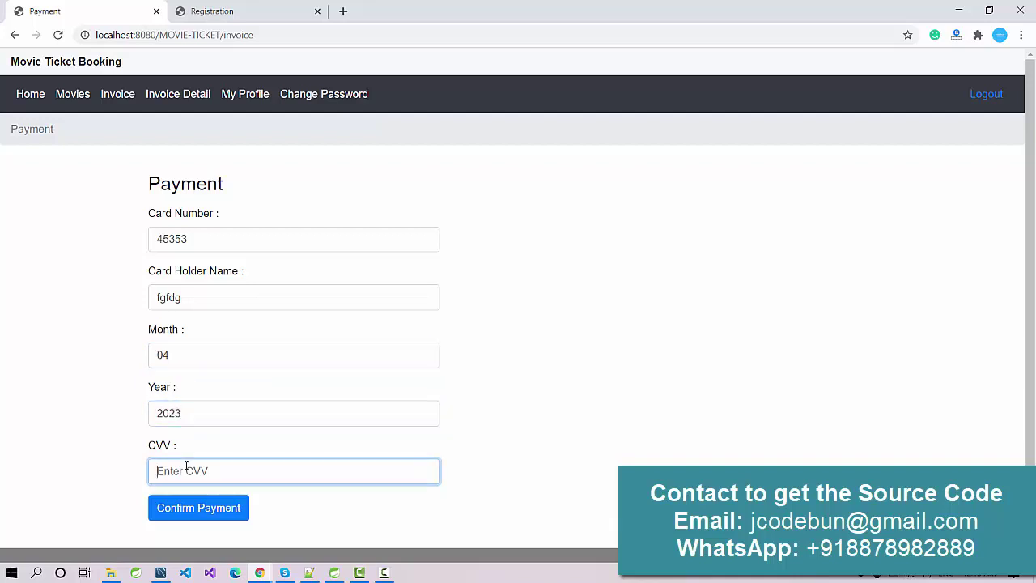
{"action": "type", "text": "234"}
{"action": "left_click", "coordinate": [178, 515]}
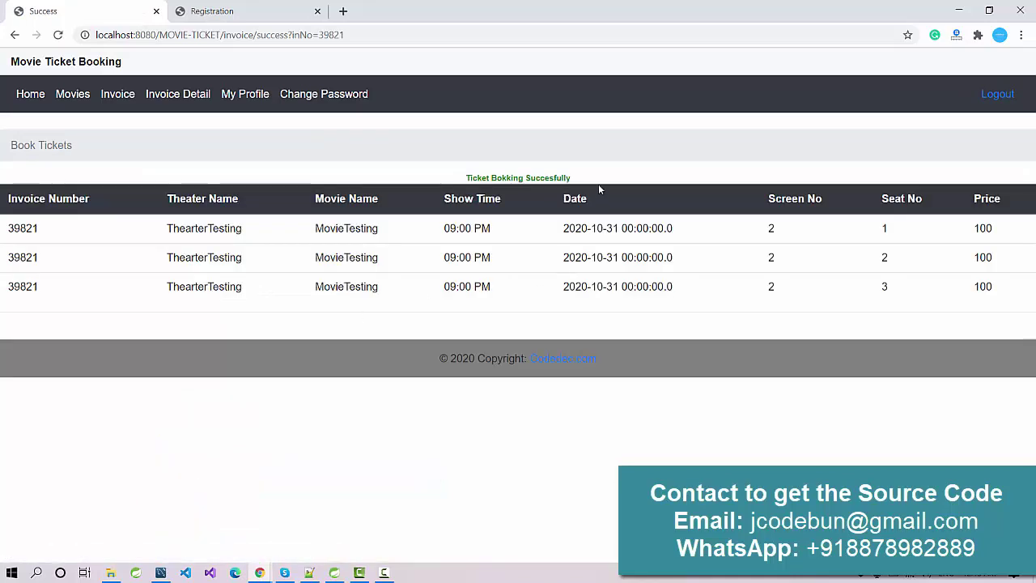
Review the customer's invoice list, per-seat invoice details and profile
{"action": "left_click_drag", "start_coordinate": [5, 198], "coordinate": [243, 199]}
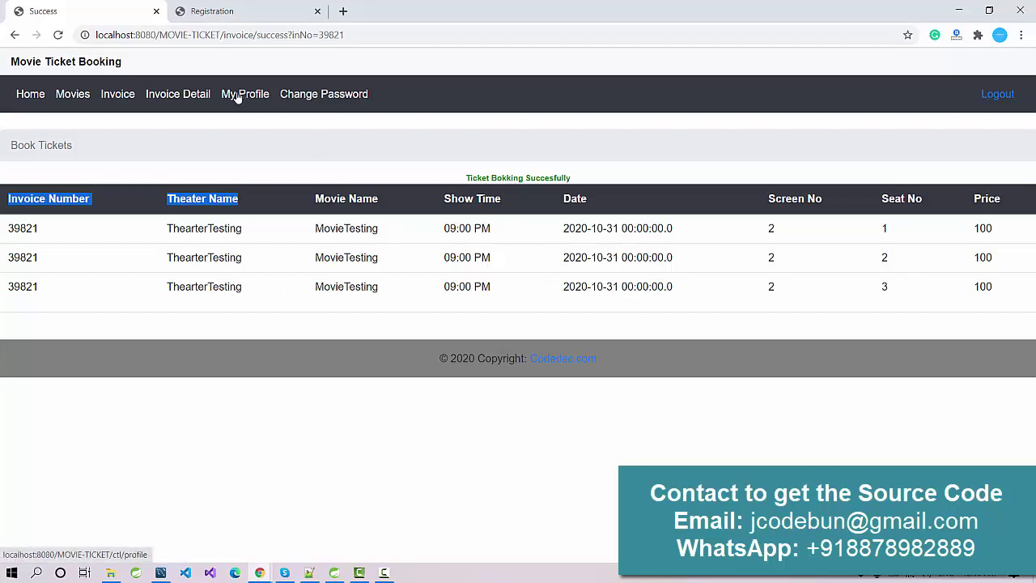
{"action": "left_click", "coordinate": [116, 96]}
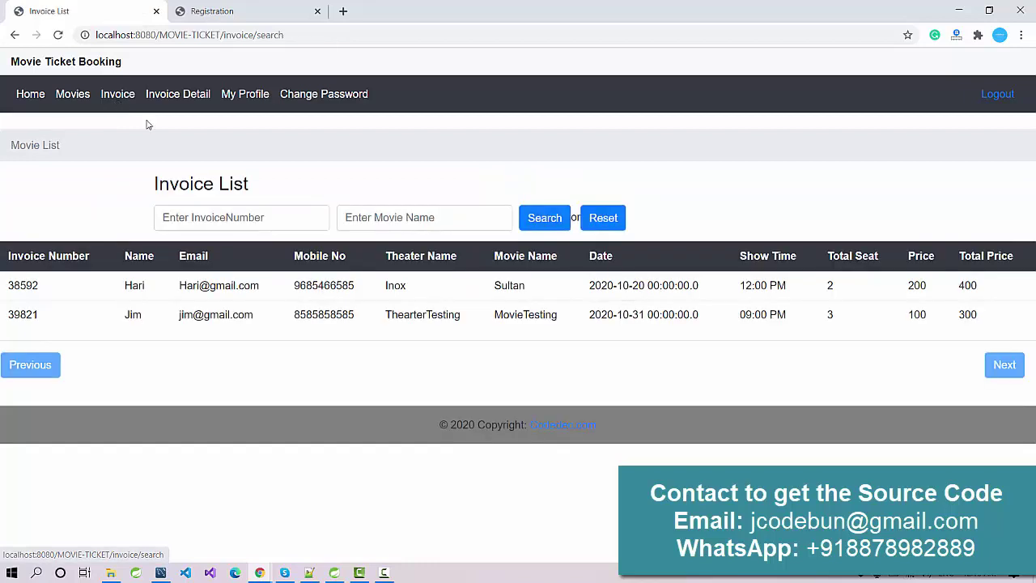
{"action": "left_click", "coordinate": [173, 97]}
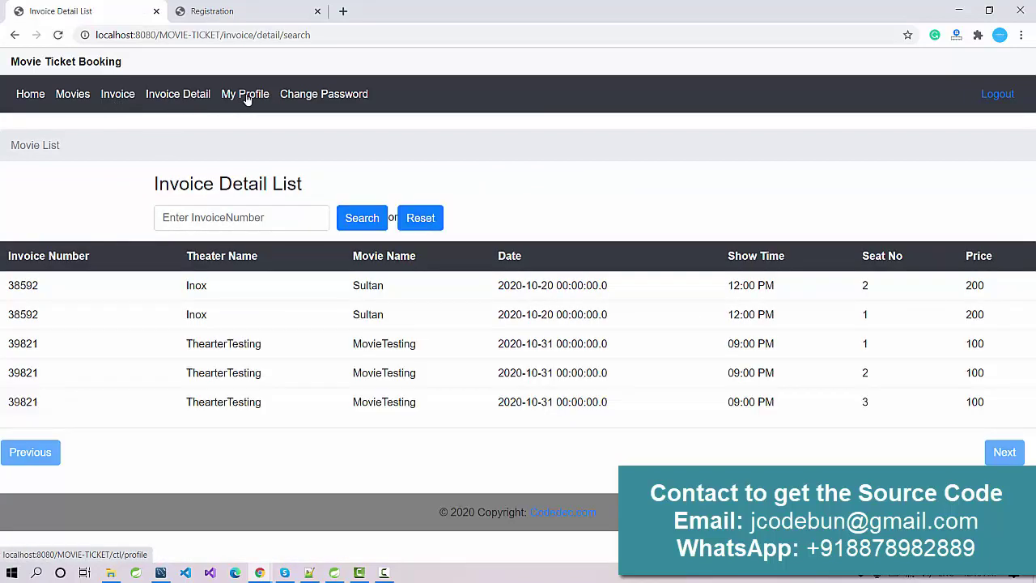
{"action": "left_click", "coordinate": [248, 99]}
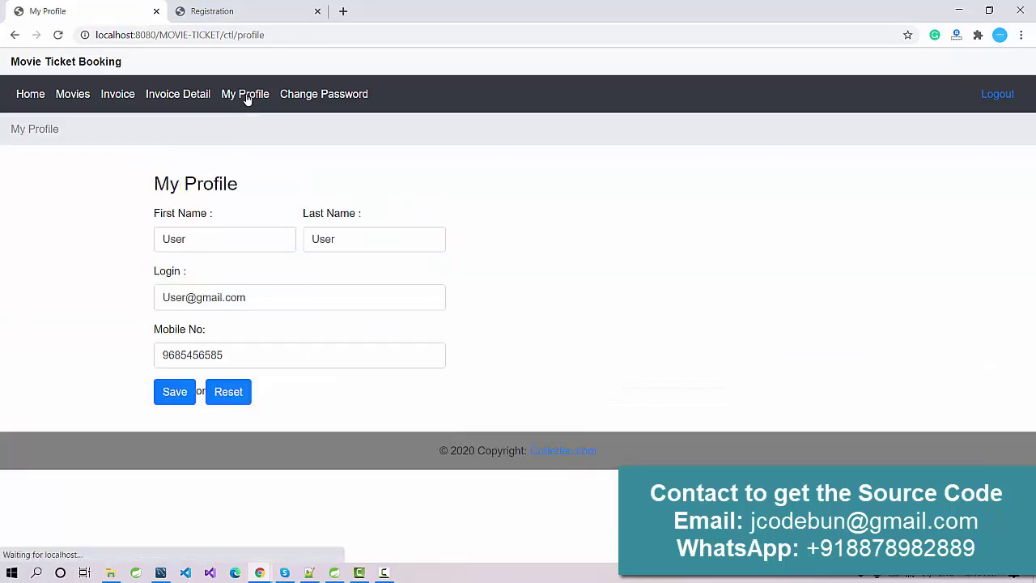
View the Change Password page, log out, and return to the guest welcome page
{"action": "left_click", "coordinate": [319, 97]}
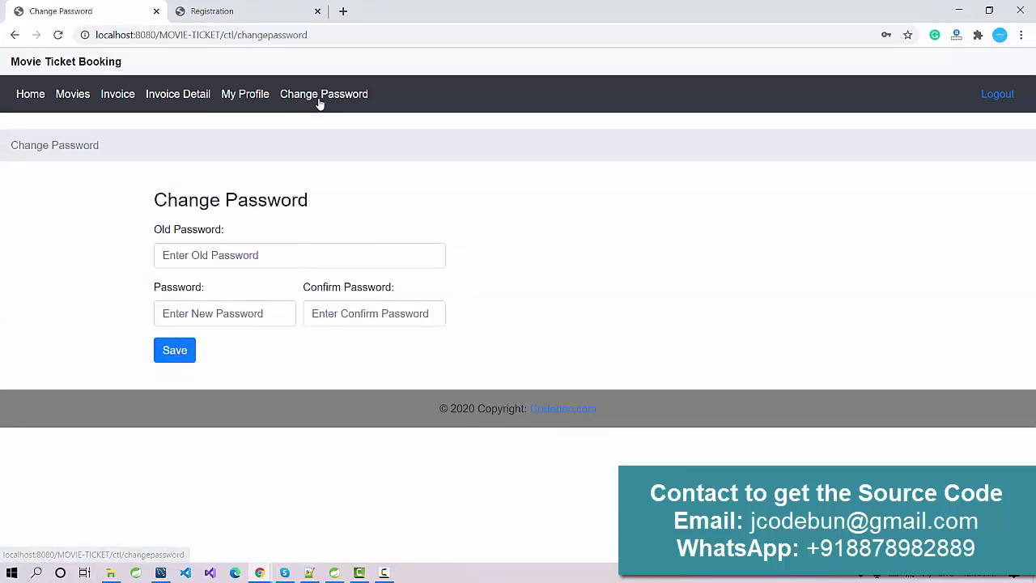
{"action": "left_click", "coordinate": [997, 98]}
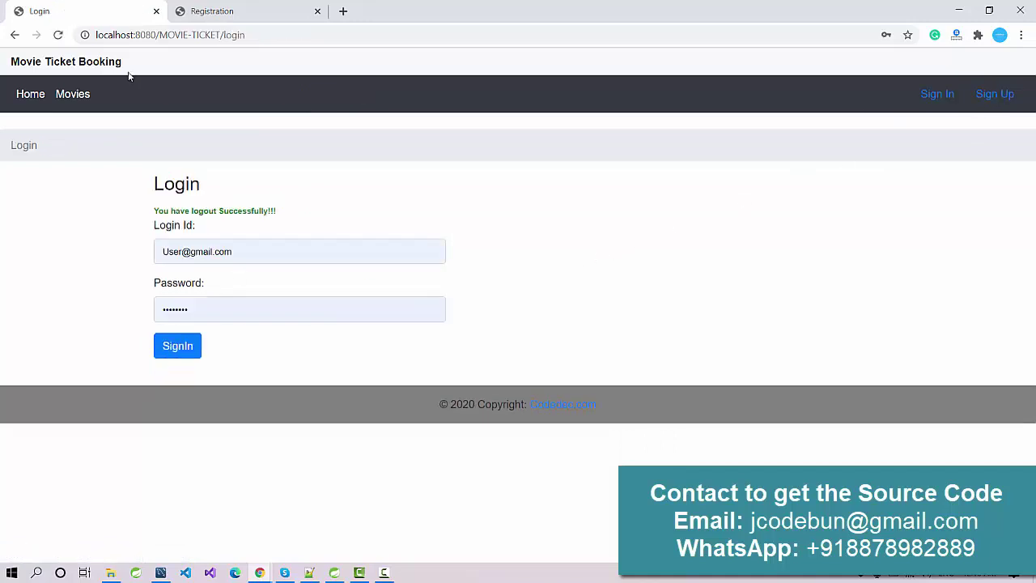
{"action": "left_click", "coordinate": [72, 100]}
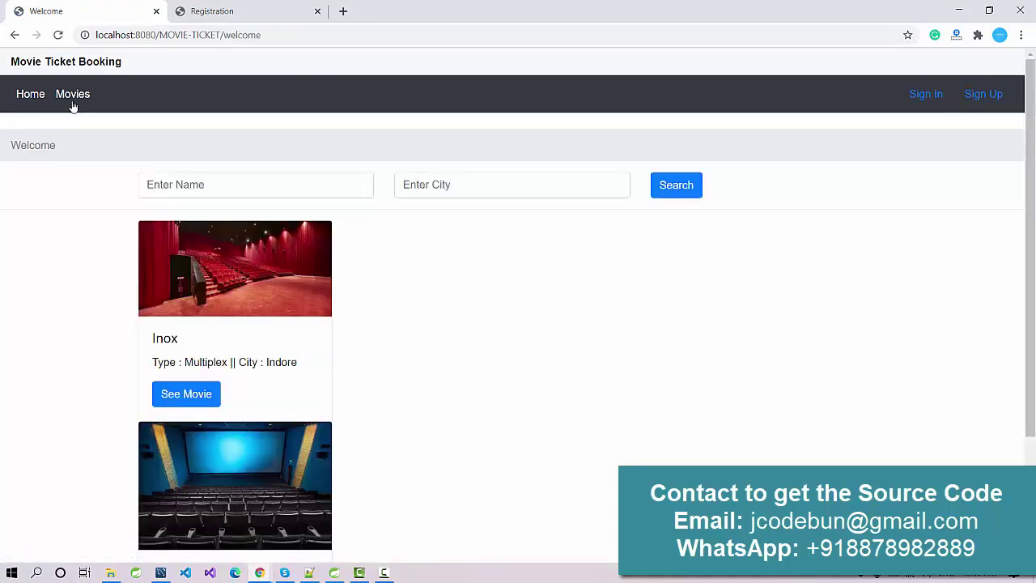